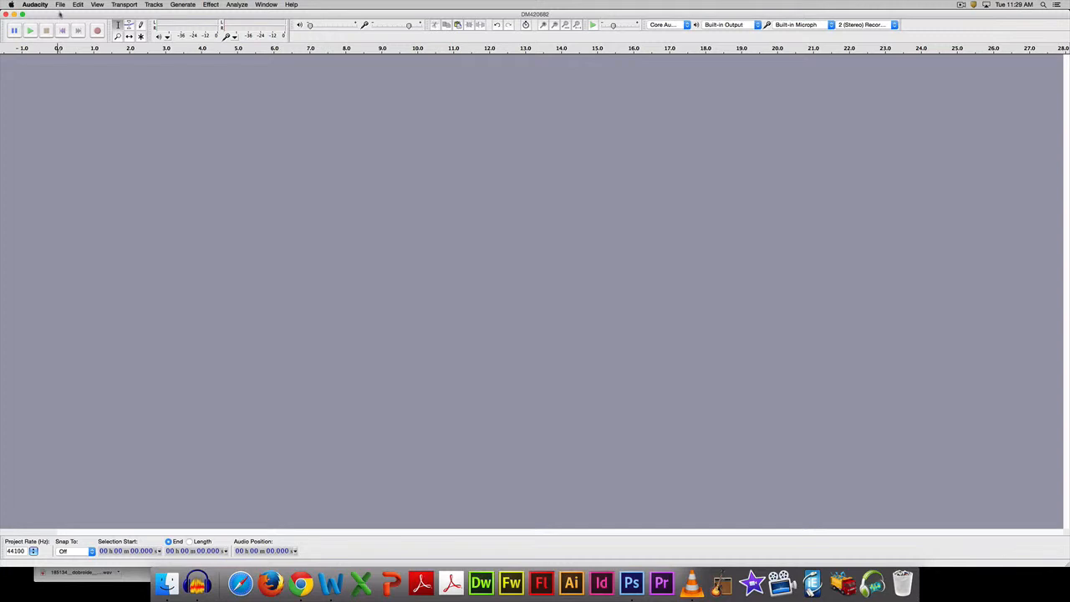
Import the audio file DM420682.MP3 from the untitled folder in Documents into the empty project
{"action": "left_click", "coordinate": [60, 5]}
{"action": "left_click", "coordinate": [60, 5]}
{"action": "left_click", "coordinate": [60, 5]}
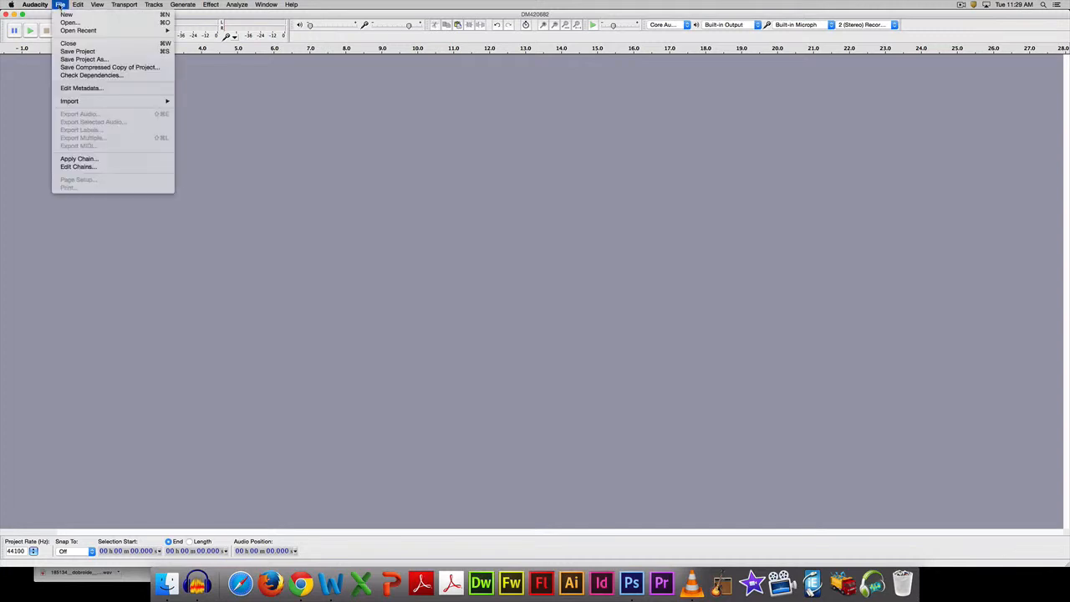
{"action": "mouse_move", "coordinate": [102, 103]}
{"action": "left_click", "coordinate": [195, 103]}
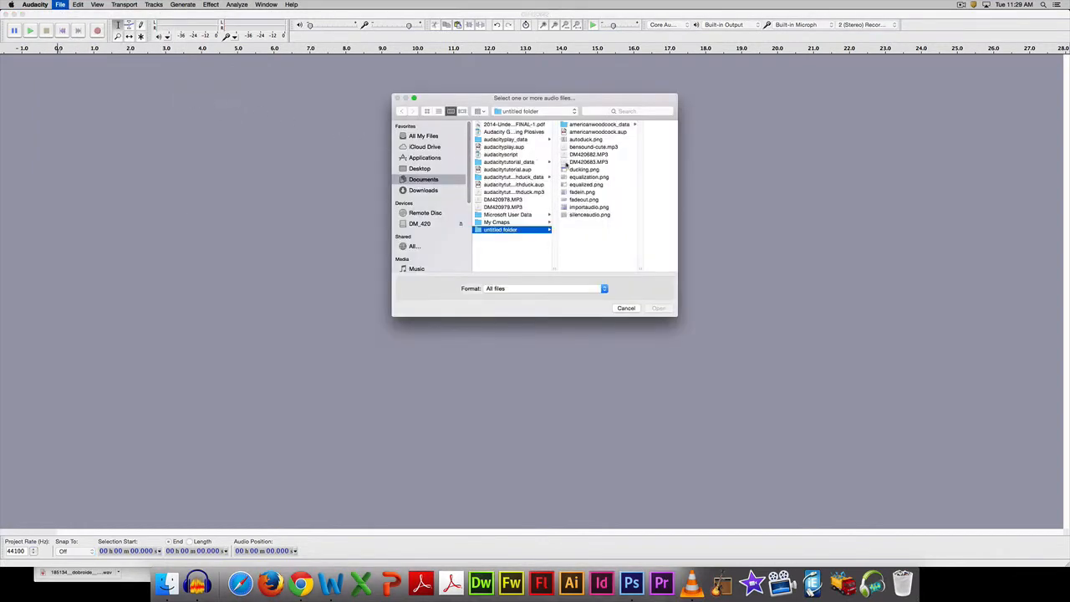
{"action": "left_click", "coordinate": [584, 155]}
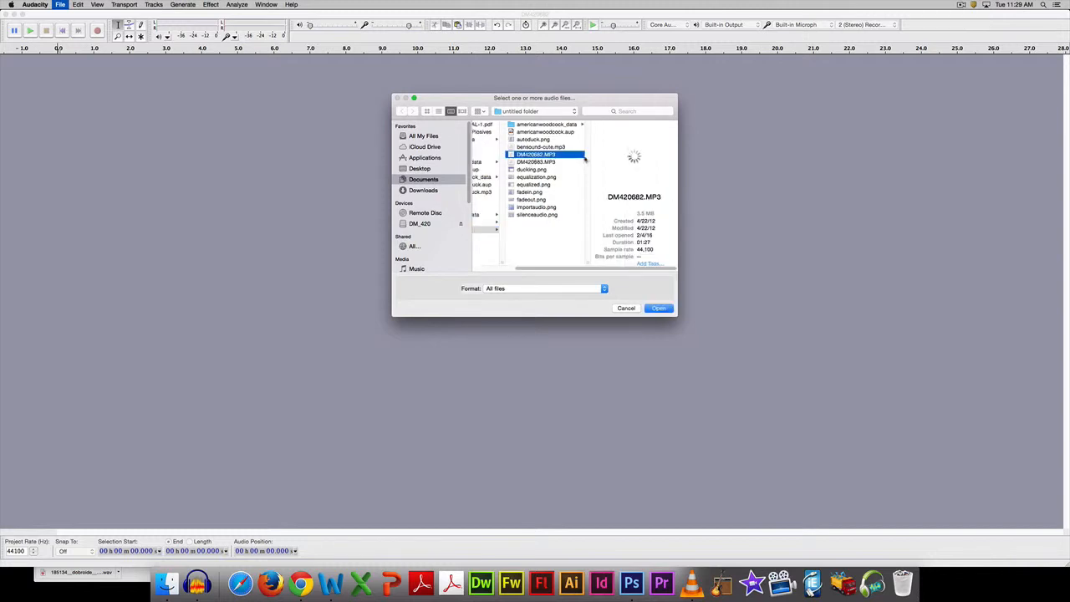
{"action": "left_click", "coordinate": [658, 308]}
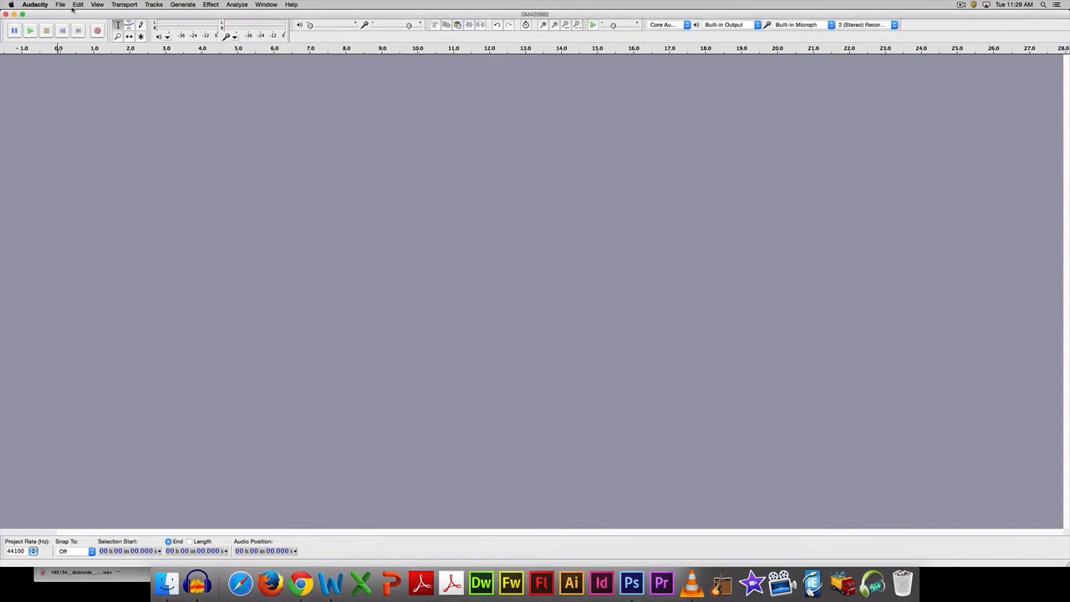
Import bensound-cute.mp3 from the same folder as a second track
{"action": "left_click", "coordinate": [61, 4]}
{"action": "mouse_move", "coordinate": [126, 101]}
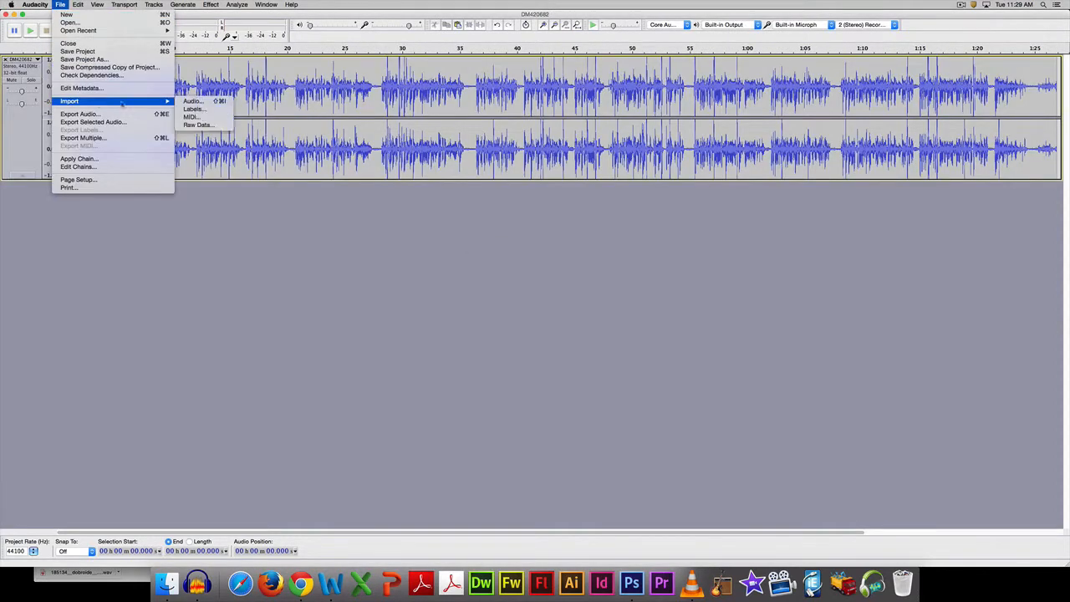
{"action": "left_click", "coordinate": [192, 101]}
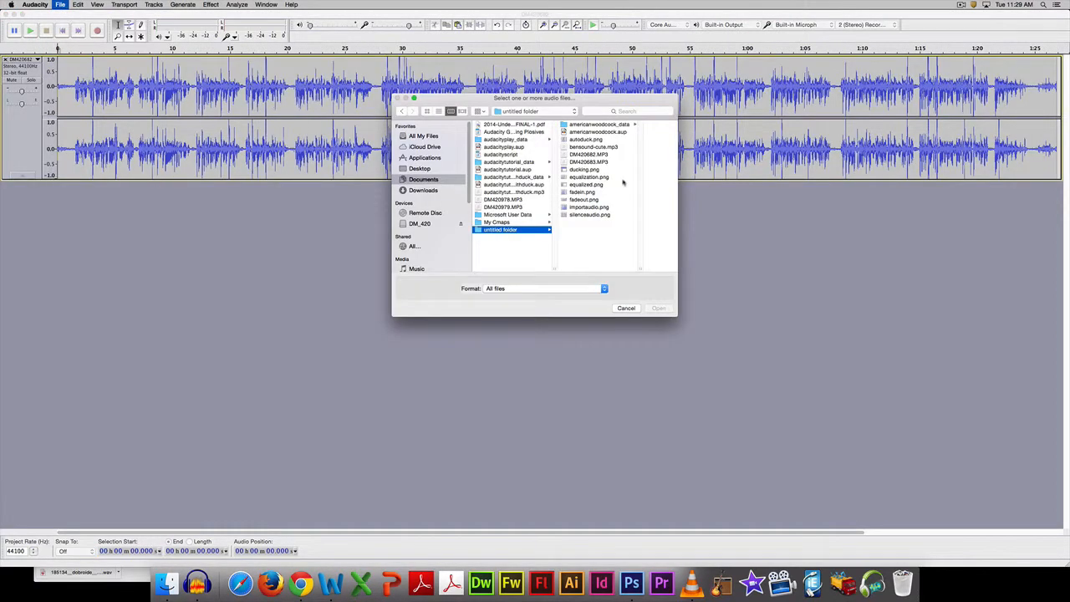
{"action": "left_click", "coordinate": [605, 147]}
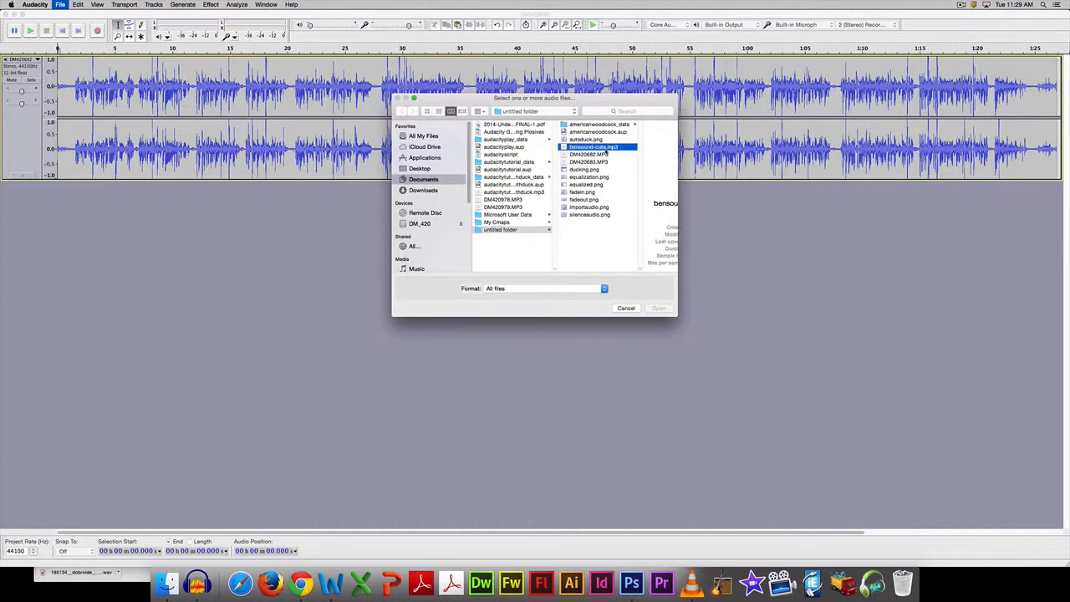
{"action": "left_click", "coordinate": [667, 308]}
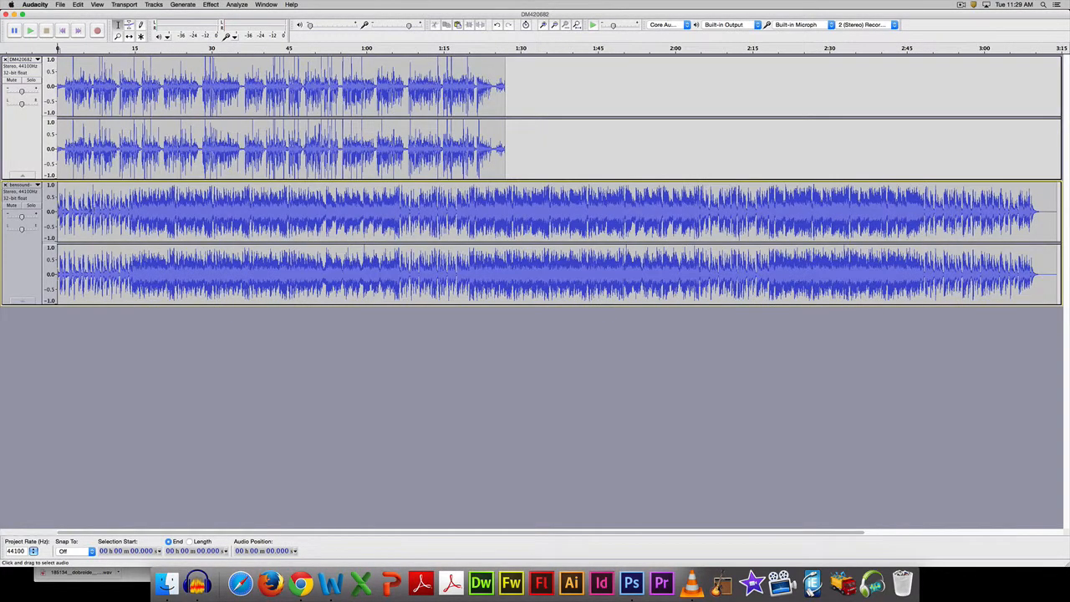
Move the bensound music track above the DM420682 track and clear the selection
{"action": "left_click_drag", "start_coordinate": [31, 253], "coordinate": [37, 77]}
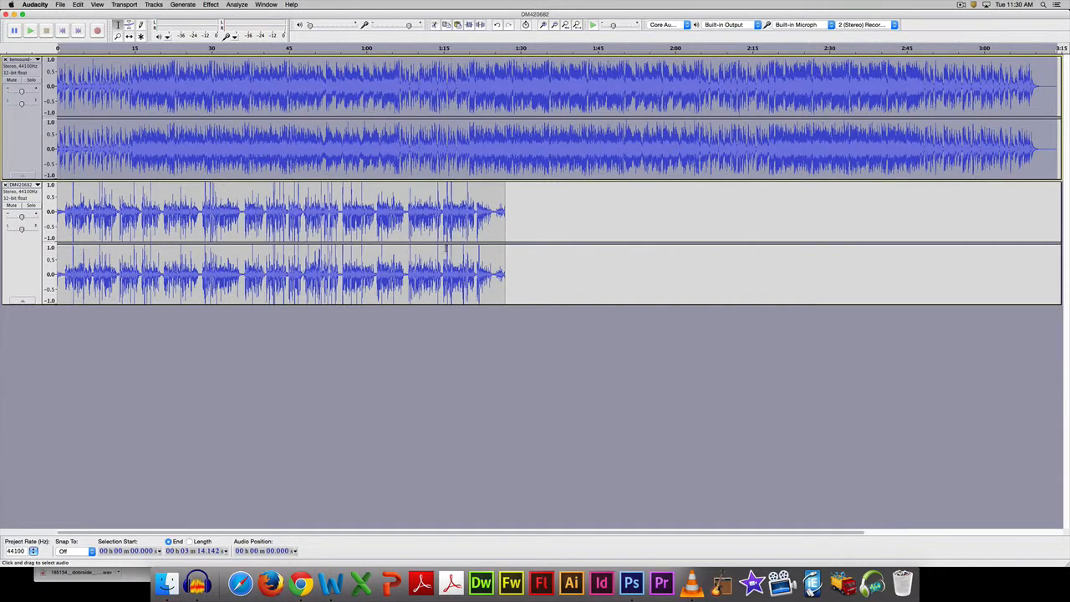
{"action": "left_click", "coordinate": [530, 209]}
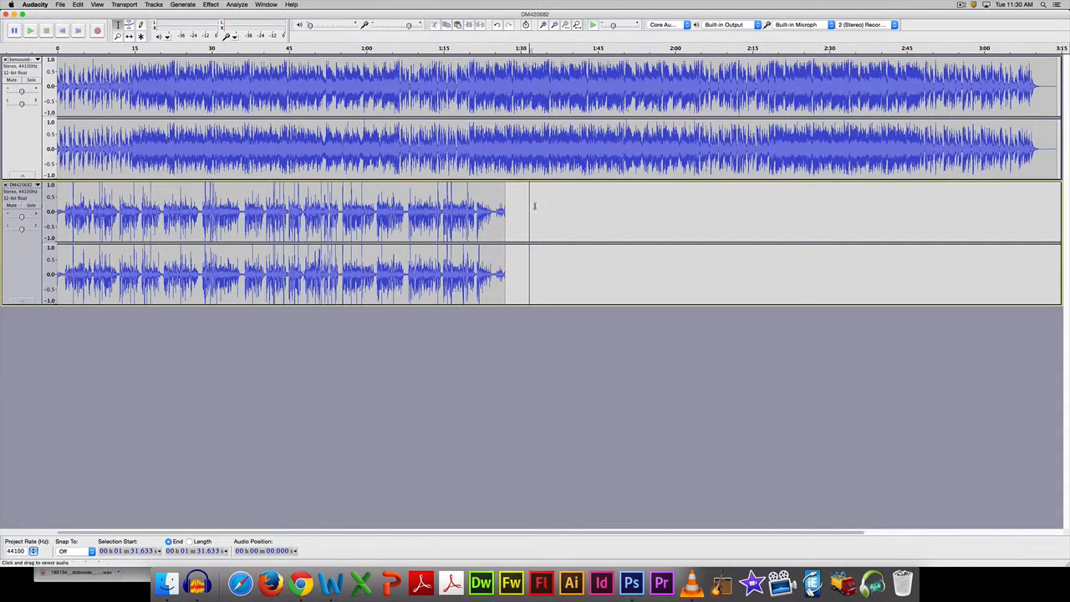
Split the bensound music track at about 1:45 and delete everything after the split
{"action": "left_click", "coordinate": [599, 58]}
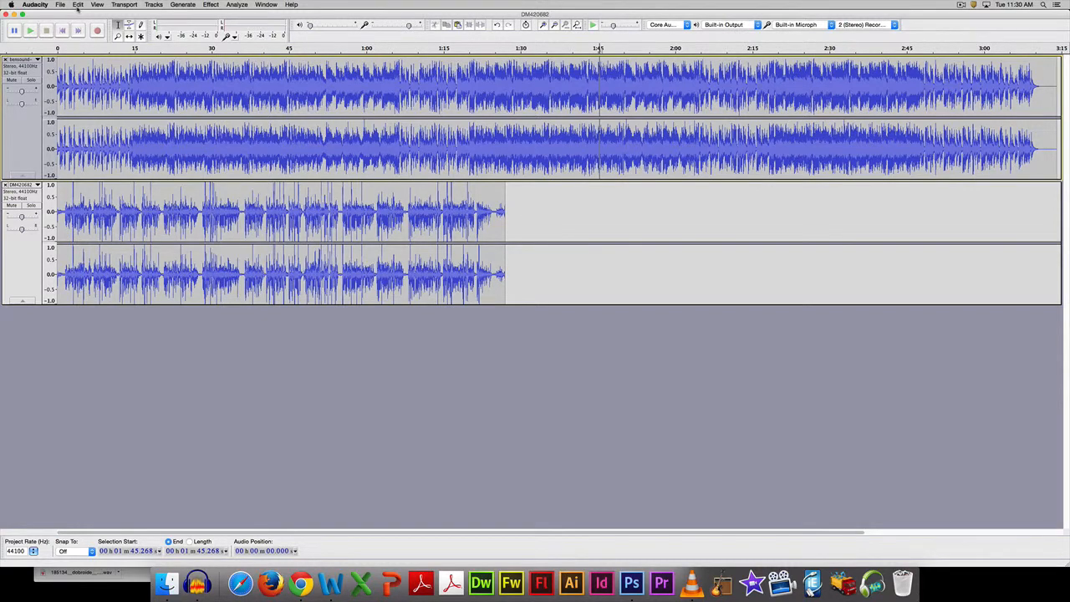
{"action": "left_click", "coordinate": [77, 5]}
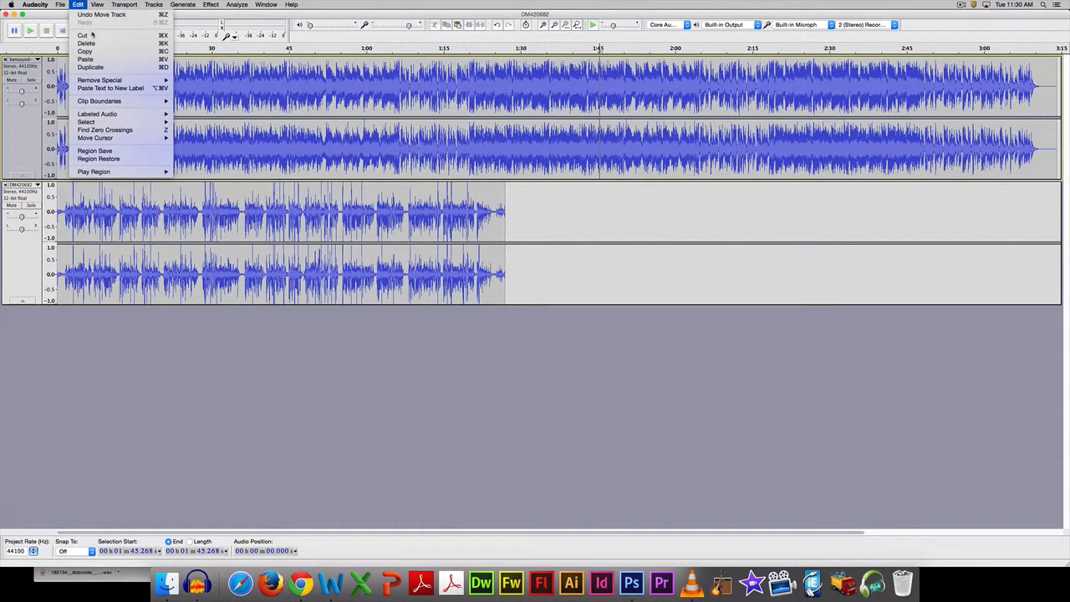
{"action": "mouse_move", "coordinate": [103, 100]}
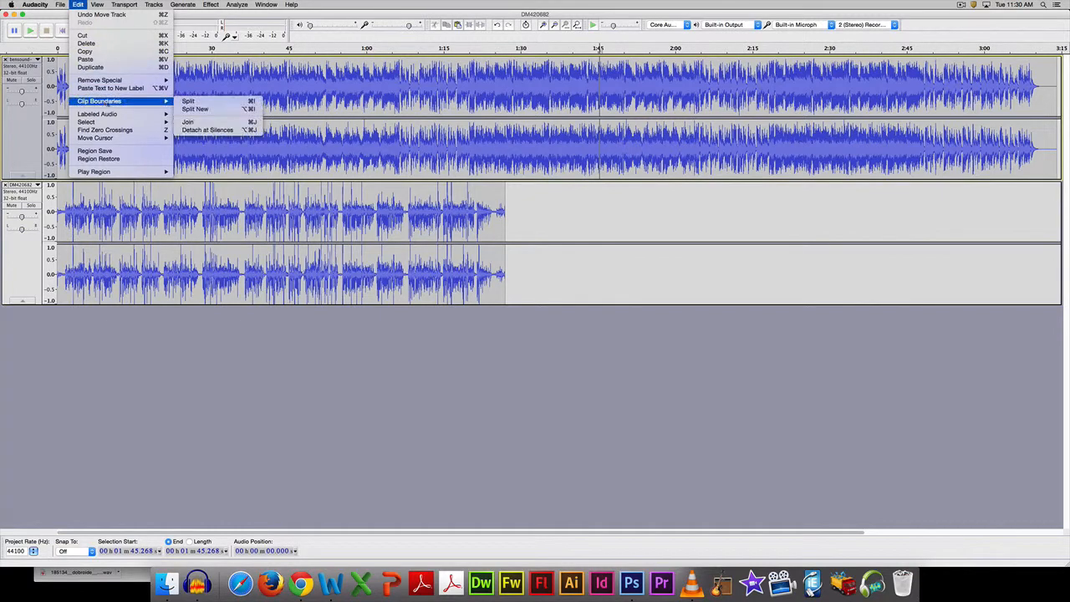
{"action": "left_click", "coordinate": [201, 102]}
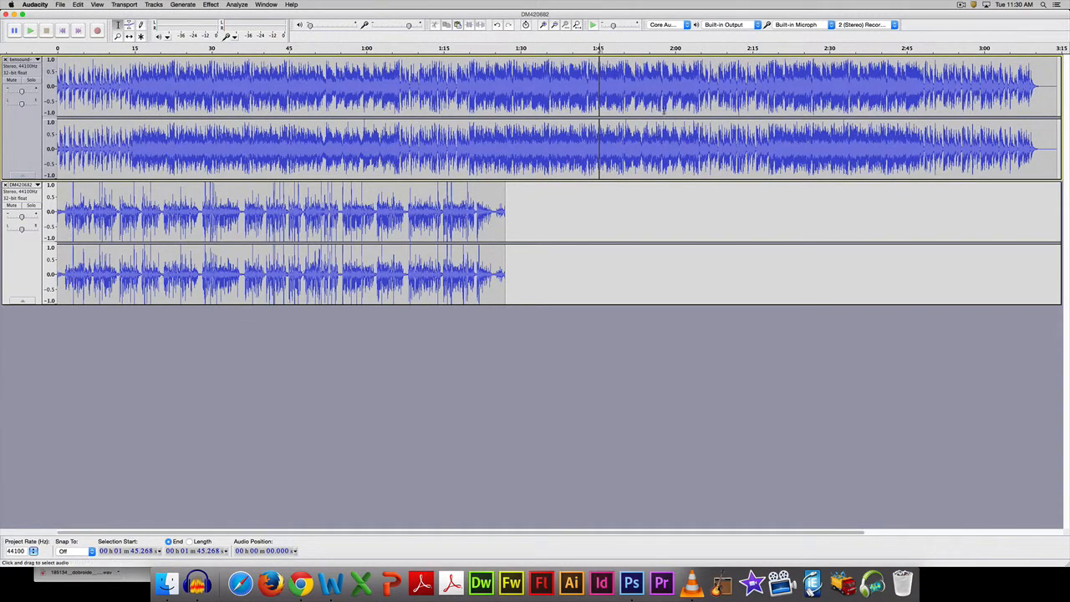
{"action": "key", "text": "shift+End"}
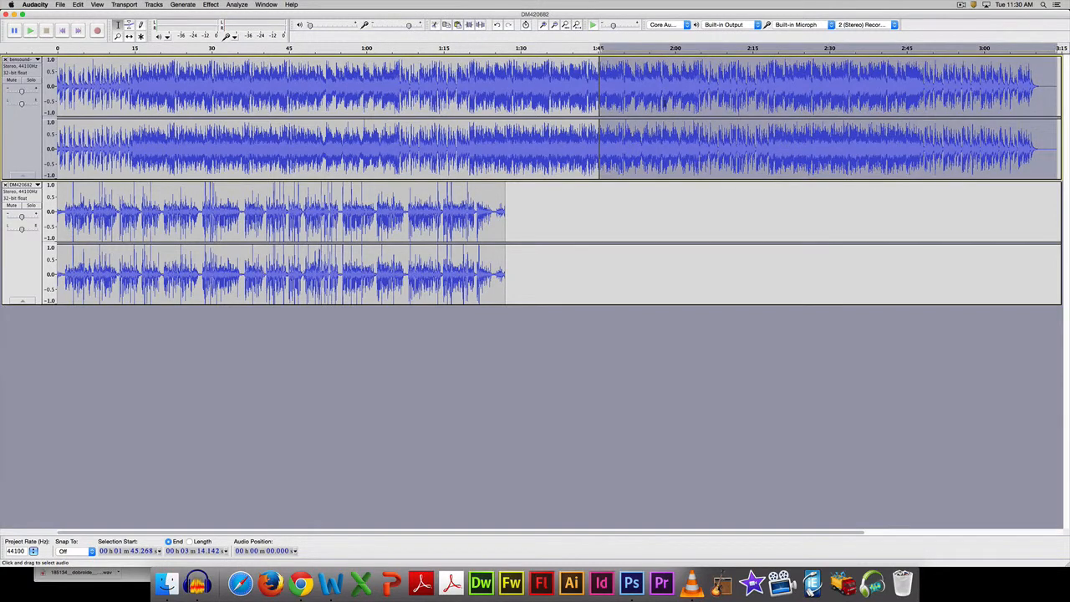
{"action": "key", "text": "BackSpace"}
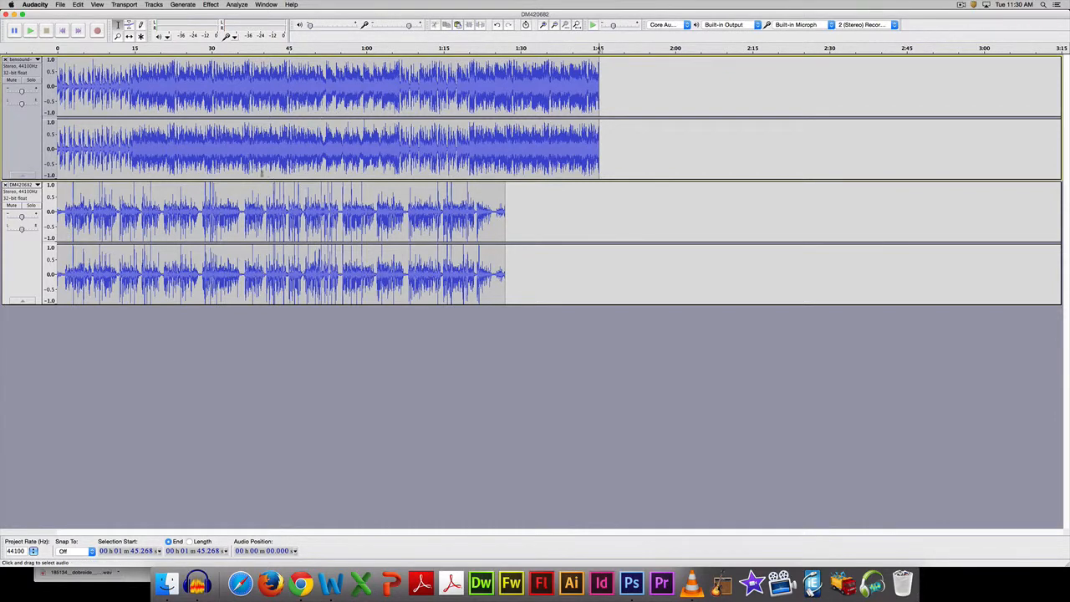
Shift the DM420682 clip in time so it starts about 9 seconds into the project
{"action": "left_click", "coordinate": [129, 37]}
{"action": "left_click_drag", "start_coordinate": [170, 195], "coordinate": [216, 203]}
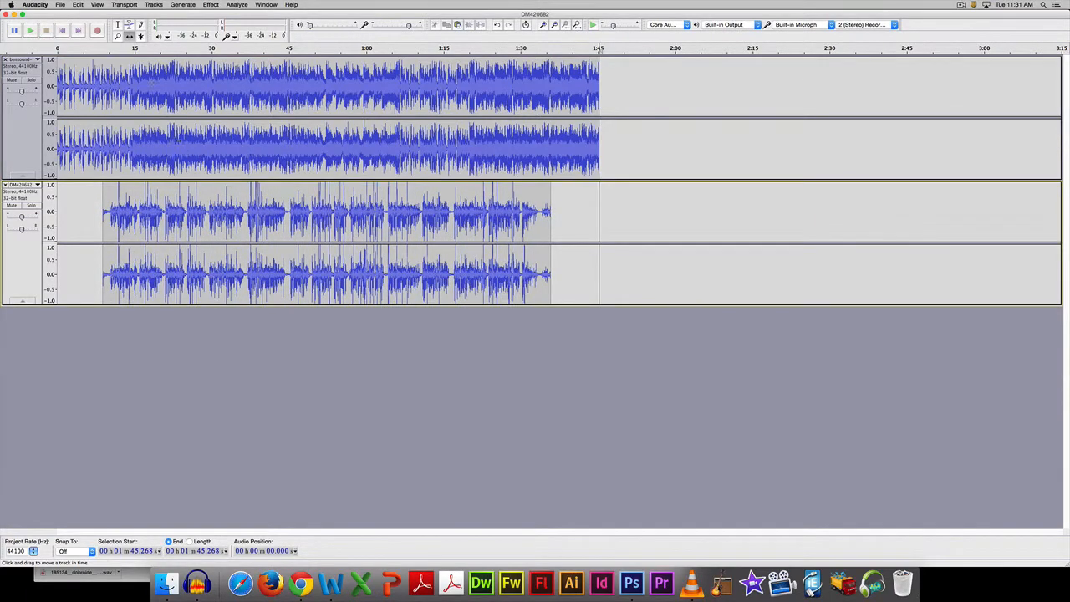
Apply a Fade In to about the first 6 seconds of the bensound music track
{"action": "left_click", "coordinate": [118, 25]}
{"action": "left_click_drag", "start_coordinate": [88, 148], "coordinate": [55, 148]}
{"action": "left_click", "coordinate": [210, 4]}
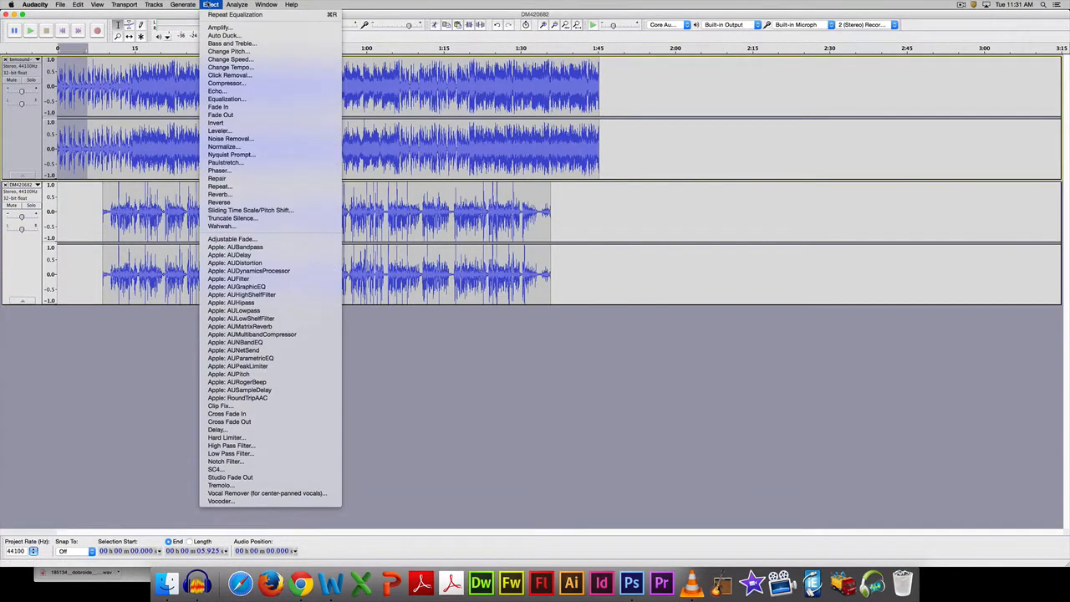
{"action": "left_click", "coordinate": [240, 109]}
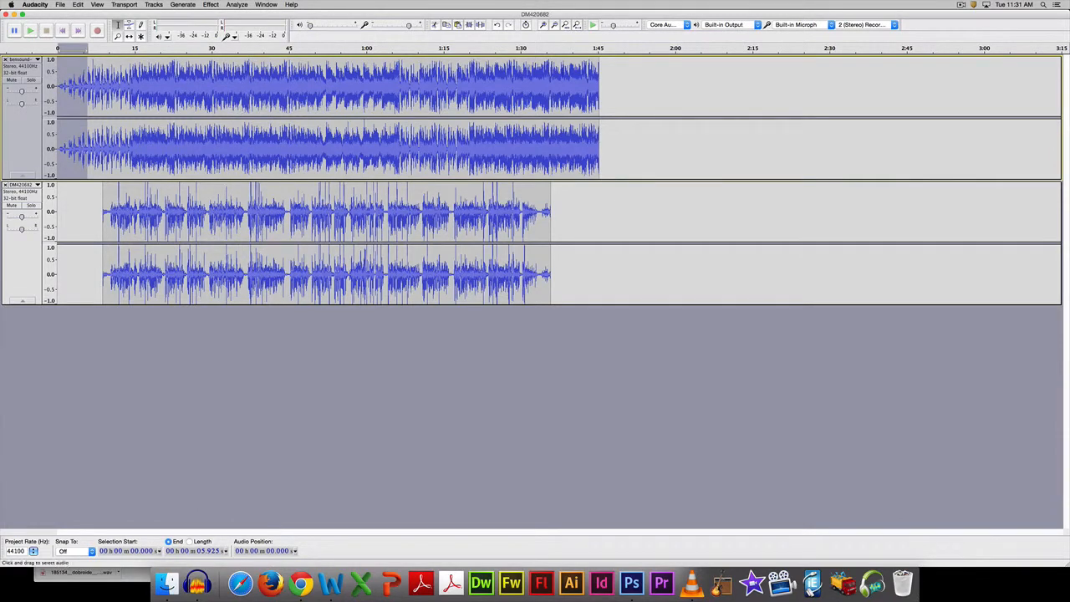
Apply a Fade Out to the end of the music track, from about 1:41.6 to 1:45.3, and clear the selection
{"action": "left_click_drag", "start_coordinate": [580, 84], "coordinate": [600, 84]}
{"action": "left_click", "coordinate": [208, 5]}
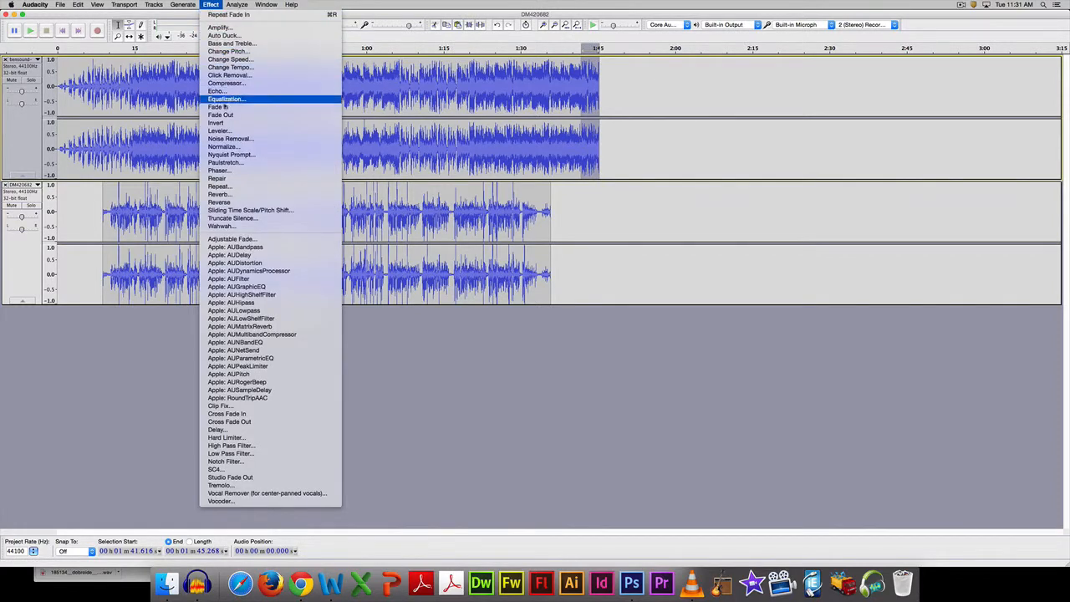
{"action": "left_click", "coordinate": [224, 115]}
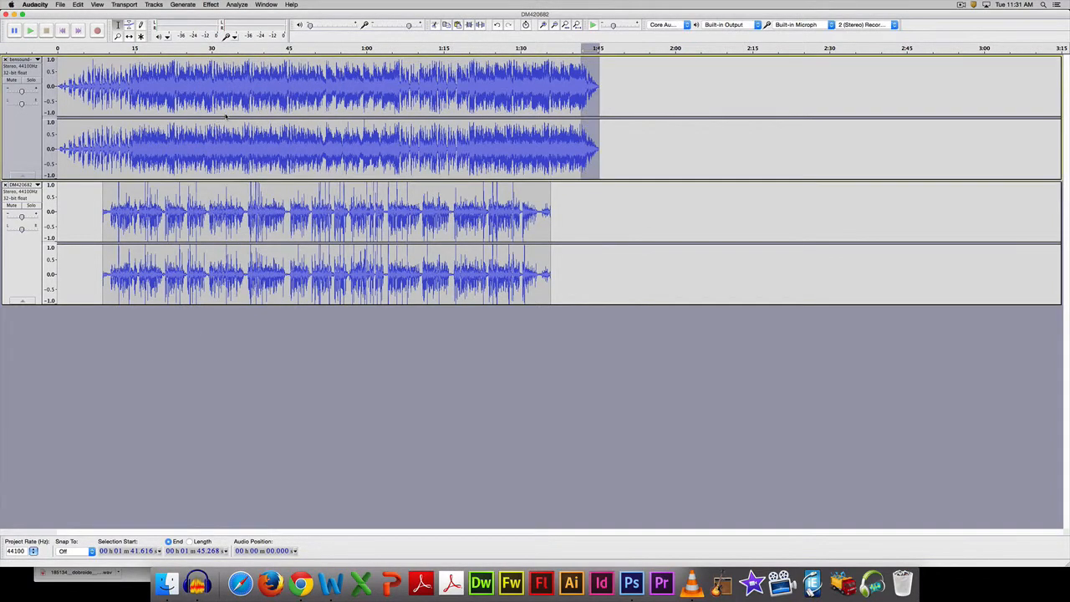
{"action": "left_click", "coordinate": [591, 217]}
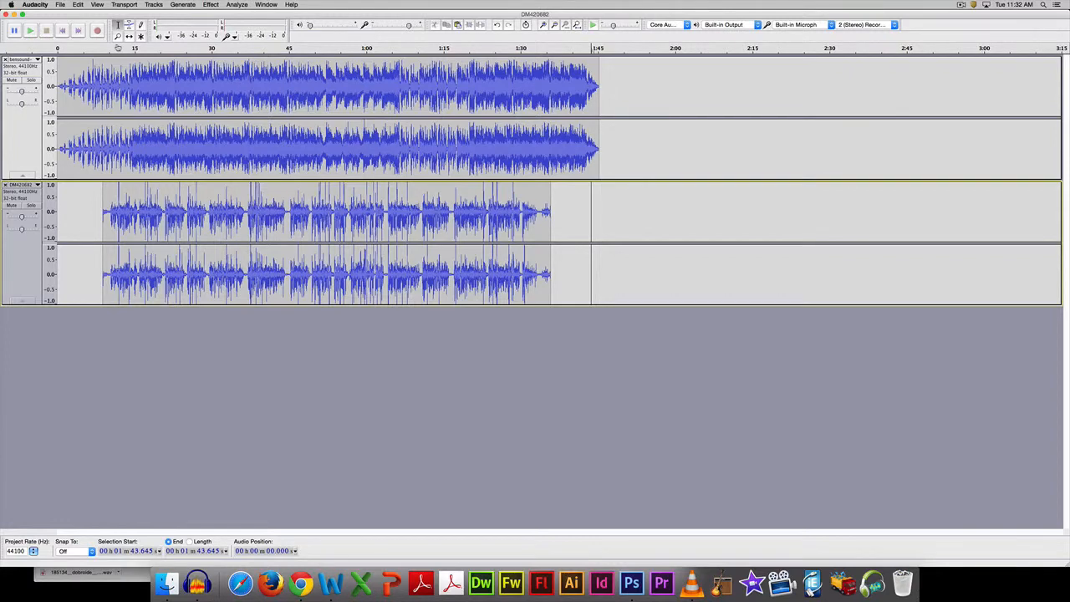
Select the loud peak at about 38.5 to 38.7 seconds in the DM420682 track and open the Equalization effect for it
{"action": "left_click", "coordinate": [118, 36]}
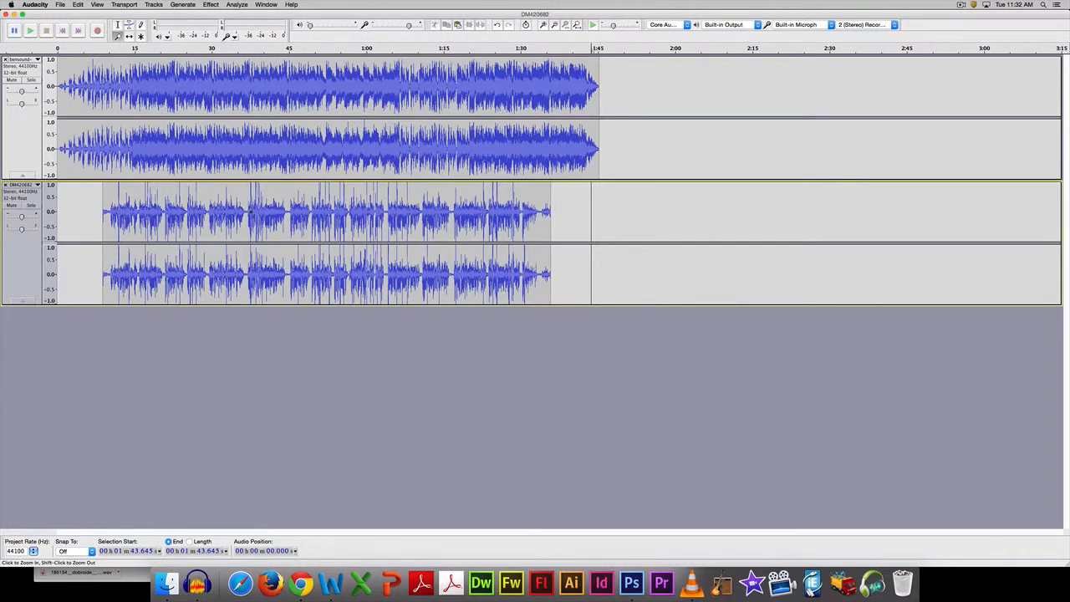
{"action": "left_click", "coordinate": [249, 214]}
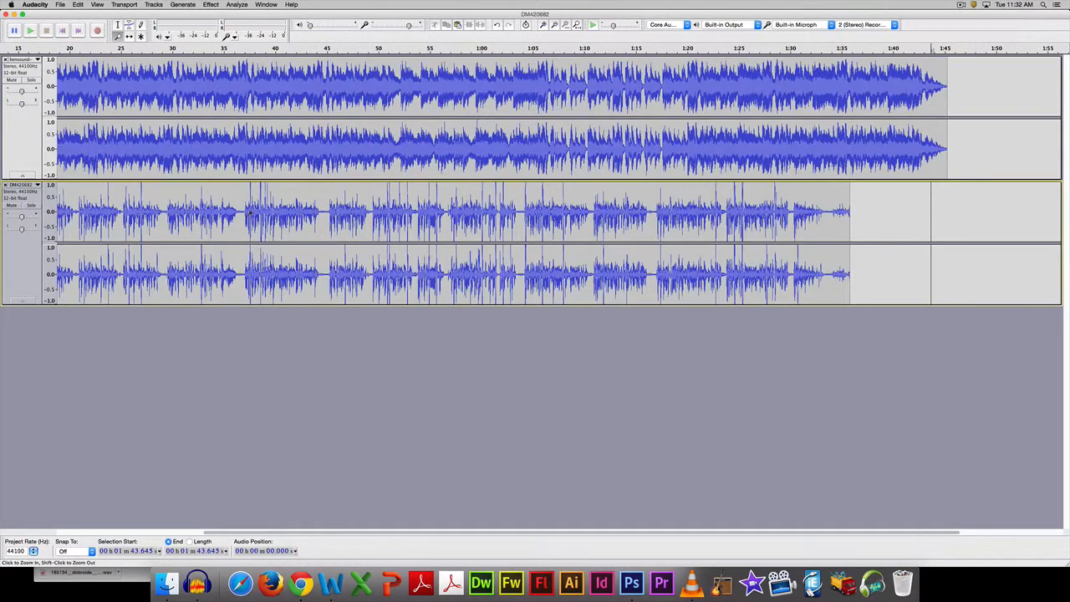
{"action": "left_click", "coordinate": [249, 214]}
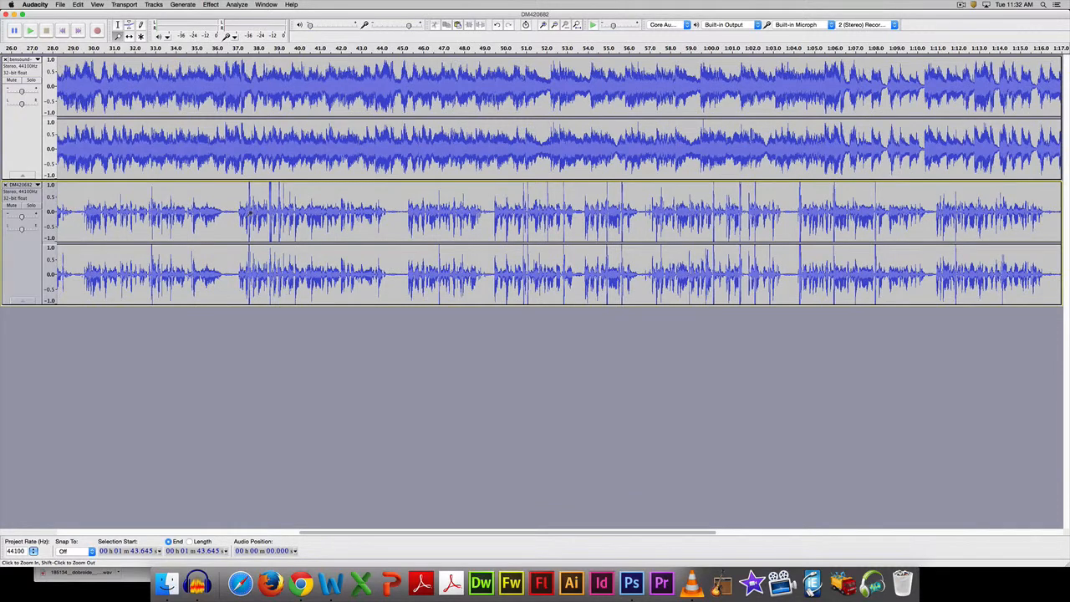
{"action": "left_click", "coordinate": [249, 214]}
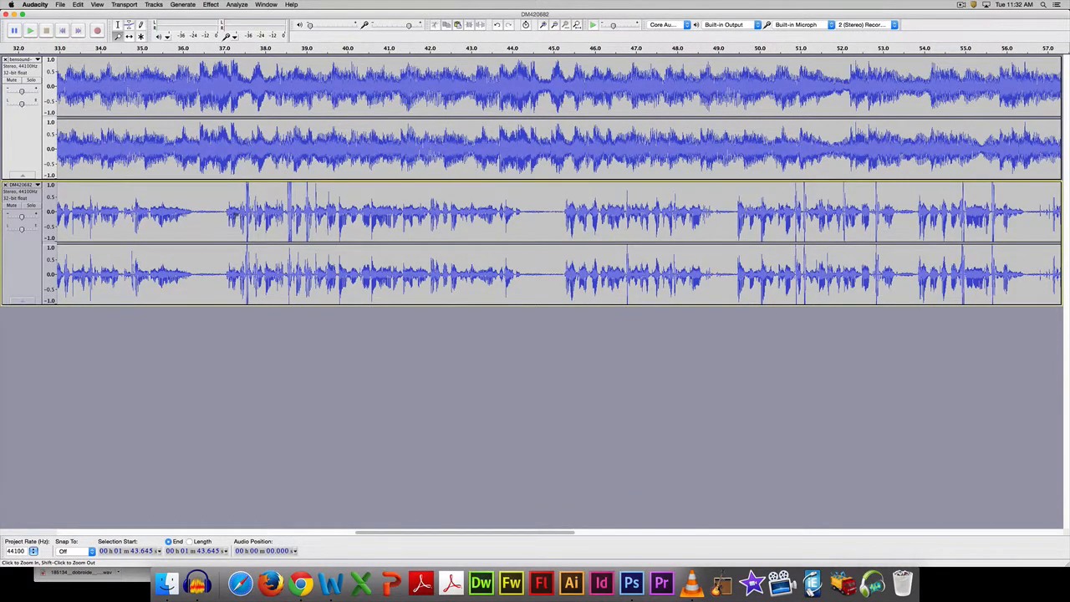
{"action": "left_click", "coordinate": [118, 25]}
{"action": "left_click_drag", "start_coordinate": [285, 204], "coordinate": [294, 204]}
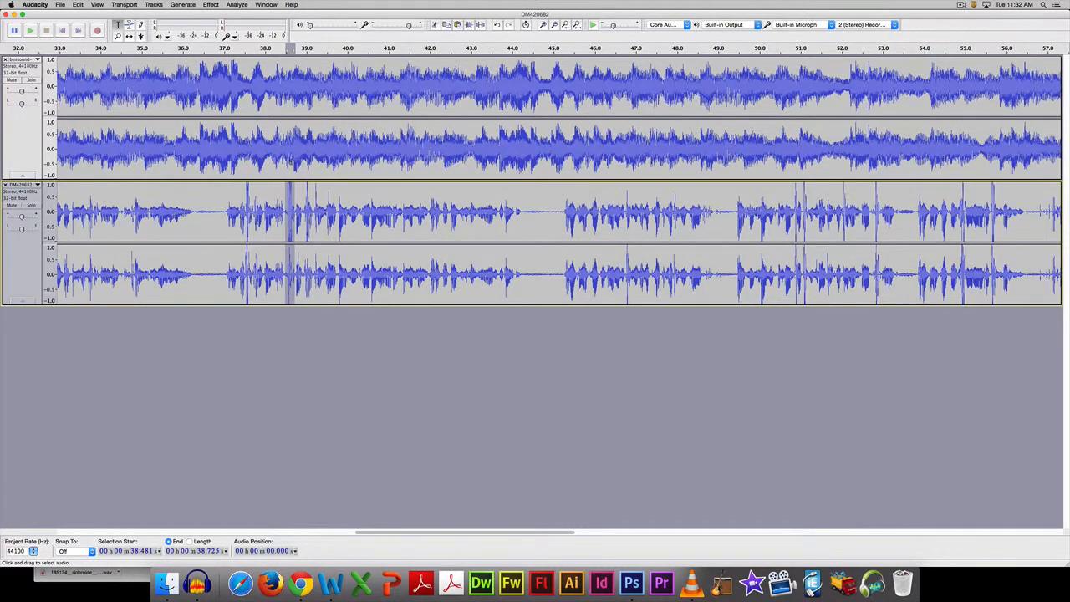
{"action": "left_click", "coordinate": [211, 5]}
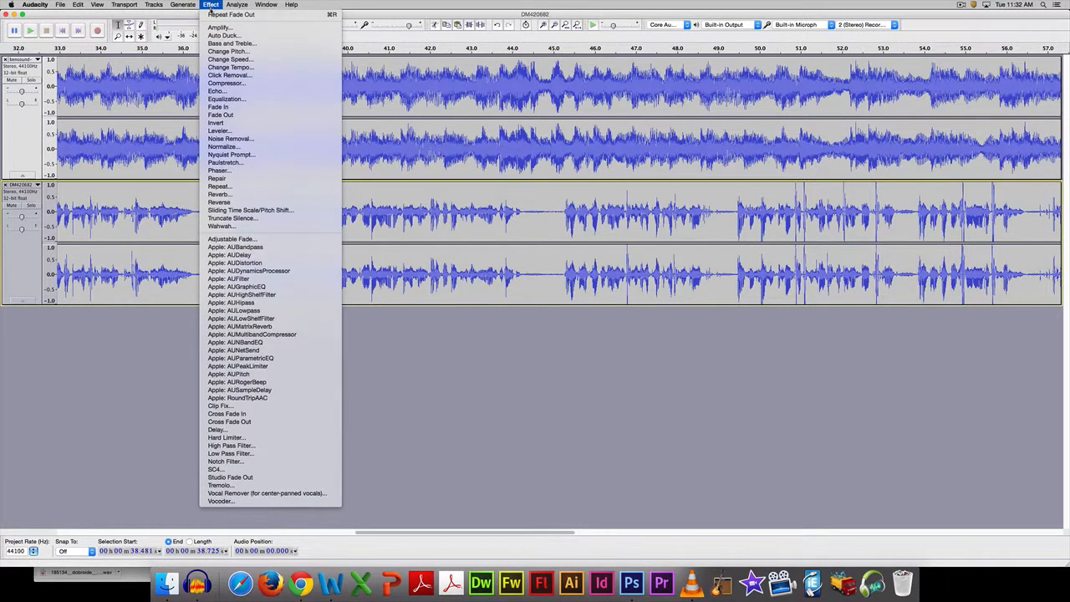
{"action": "left_click", "coordinate": [232, 99]}
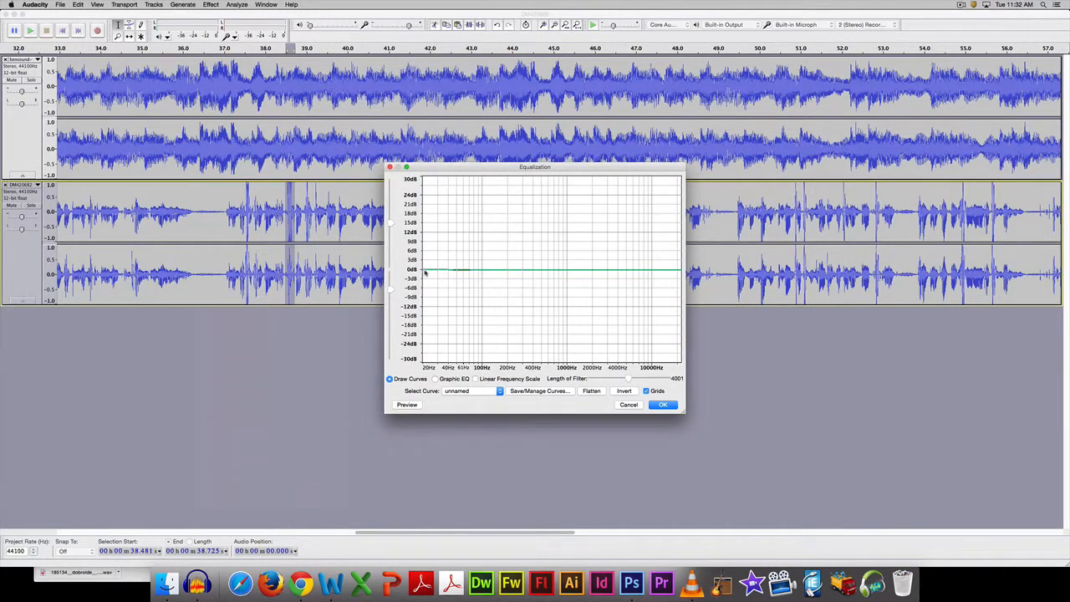
Draw an equalization curve that rolls off the bass below about 200 Hz, reaching -30 dB at the lowest frequencies, and apply it
{"action": "left_click_drag", "start_coordinate": [425, 273], "coordinate": [424, 361]}
{"action": "left_click_drag", "start_coordinate": [438, 272], "coordinate": [437, 364]}
{"action": "left_click_drag", "start_coordinate": [447, 272], "coordinate": [448, 312]}
{"action": "left_click_drag", "start_coordinate": [458, 272], "coordinate": [476, 286]}
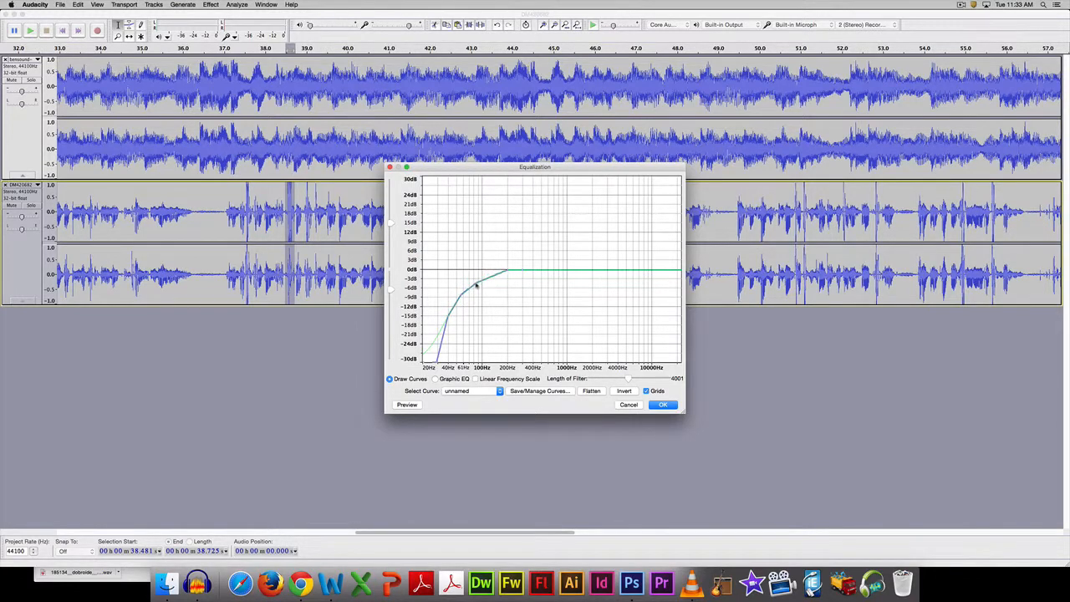
{"action": "left_click", "coordinate": [662, 404]}
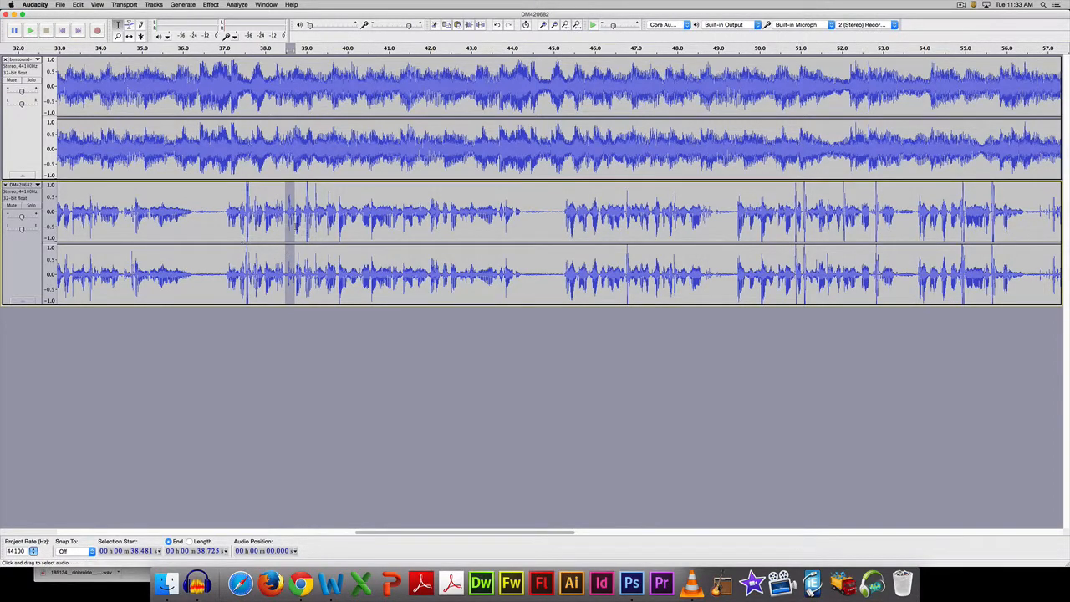
Silence the pause between about 36.3 and 37.0 seconds in the DM420682 track
{"action": "left_click", "coordinate": [196, 212]}
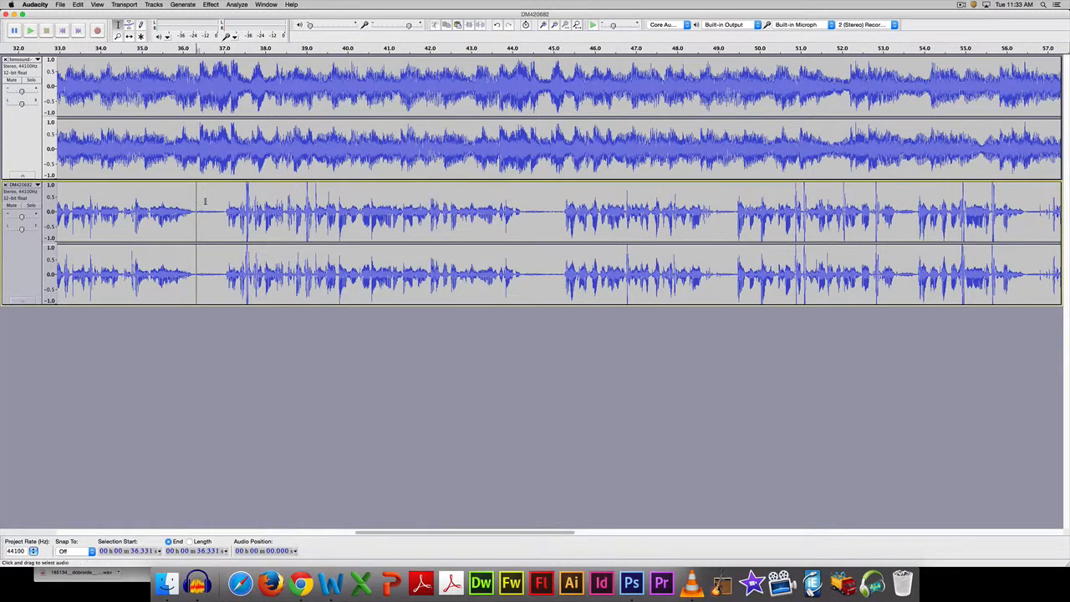
{"action": "left_click_drag", "start_coordinate": [223, 211], "coordinate": [194, 213]}
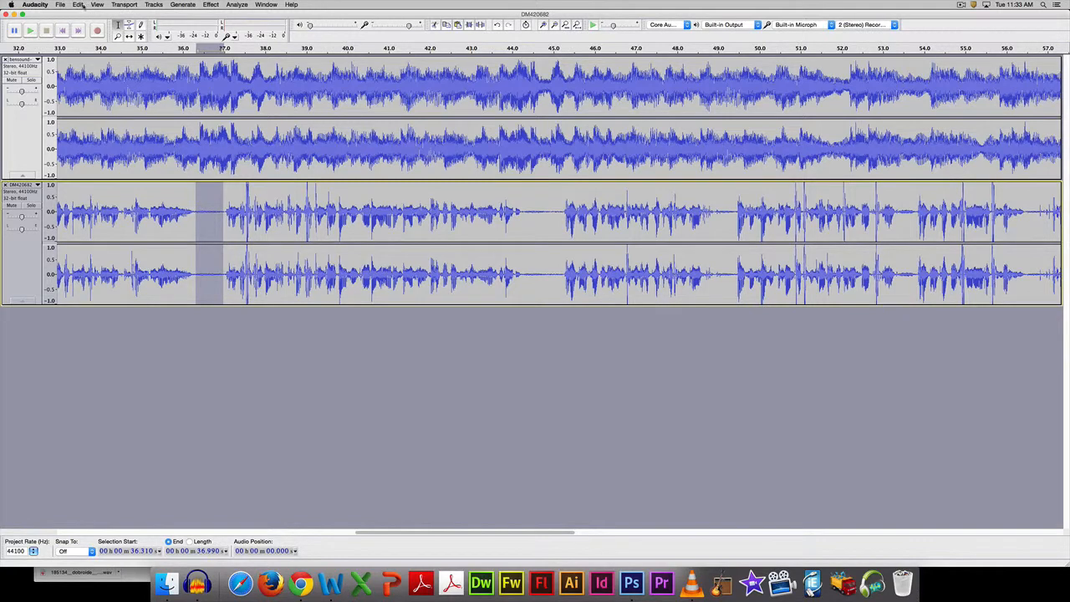
{"action": "left_click", "coordinate": [78, 5]}
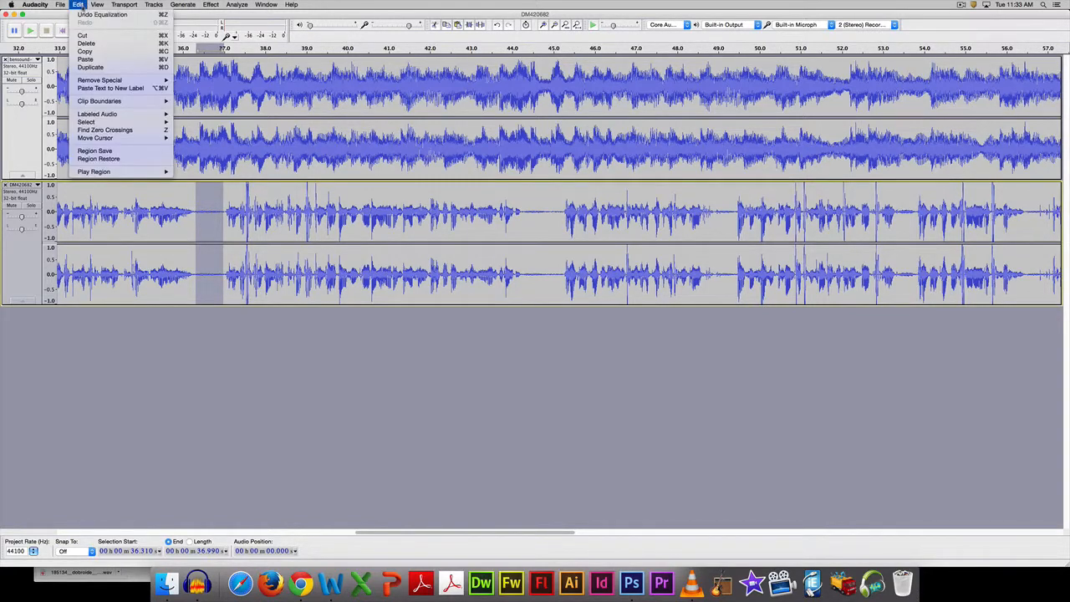
{"action": "mouse_move", "coordinate": [121, 81]}
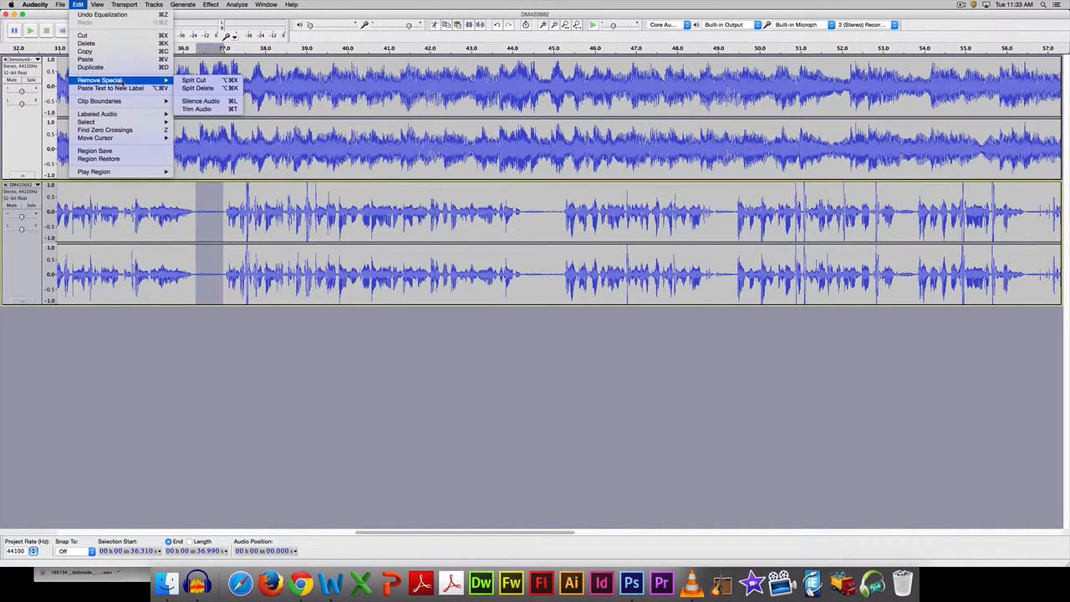
{"action": "left_click", "coordinate": [217, 102]}
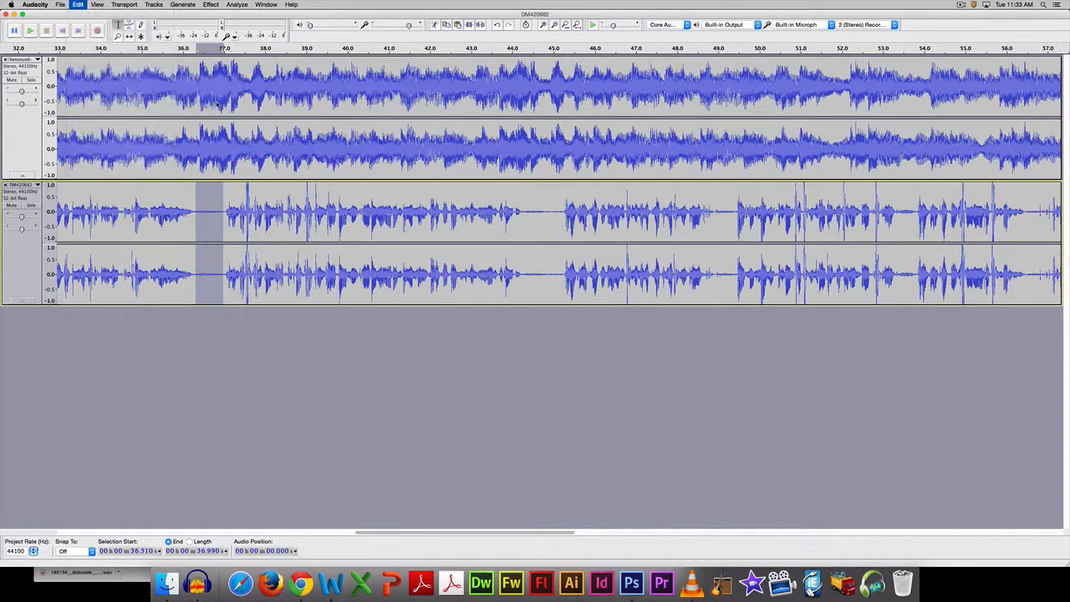
{"action": "left_click", "coordinate": [252, 312]}
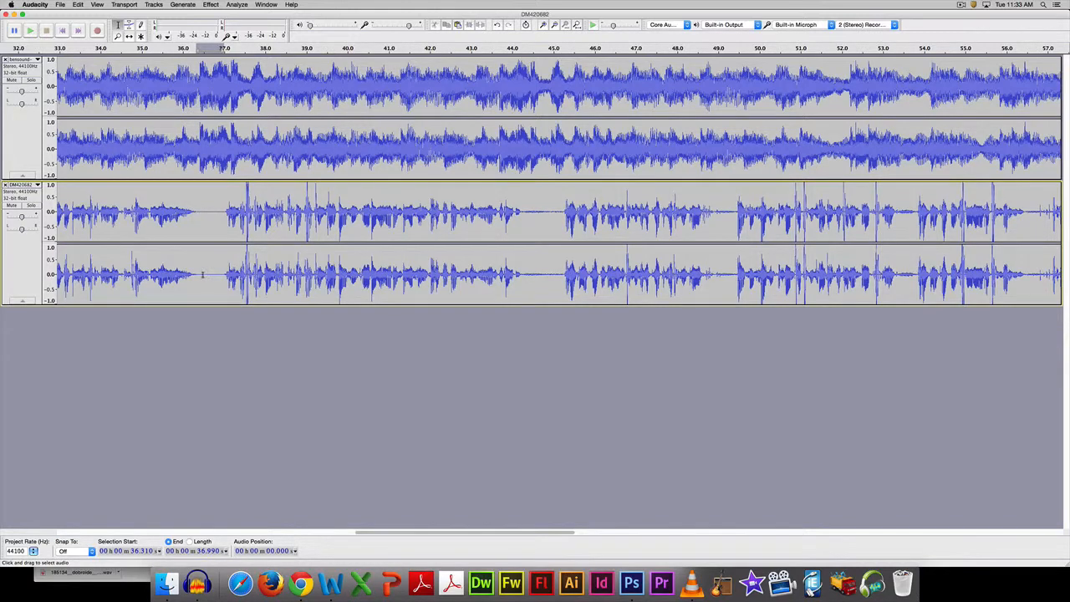
Split-delete about 36.5 to 36.86 seconds of the silenced pause in the DM420682 track and shift the following clip earlier to close the gap
{"action": "left_click_drag", "start_coordinate": [203, 275], "coordinate": [218, 276]}
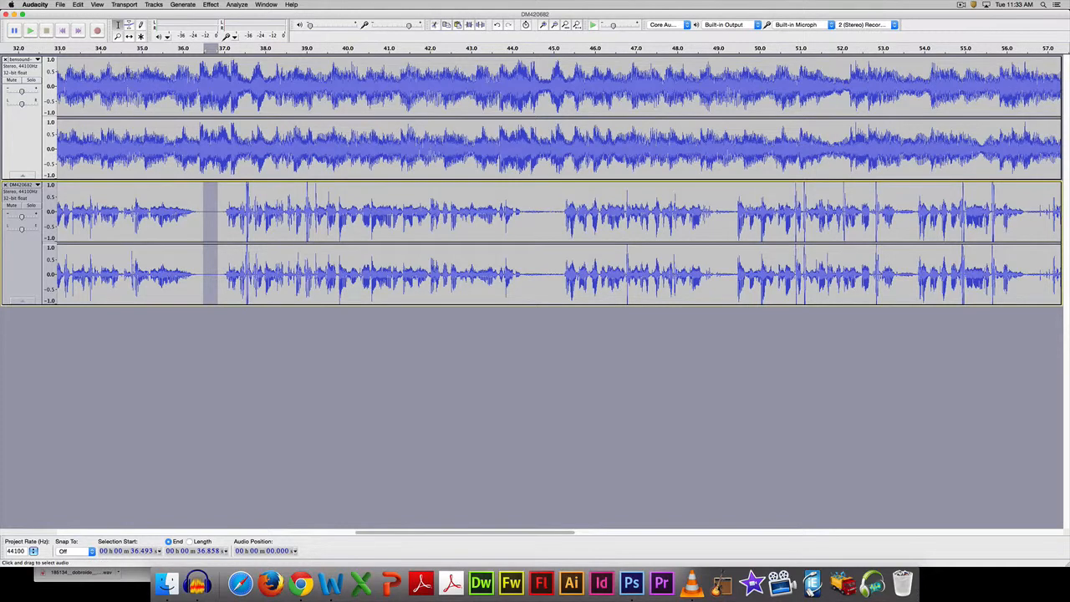
{"action": "left_click", "coordinate": [77, 4]}
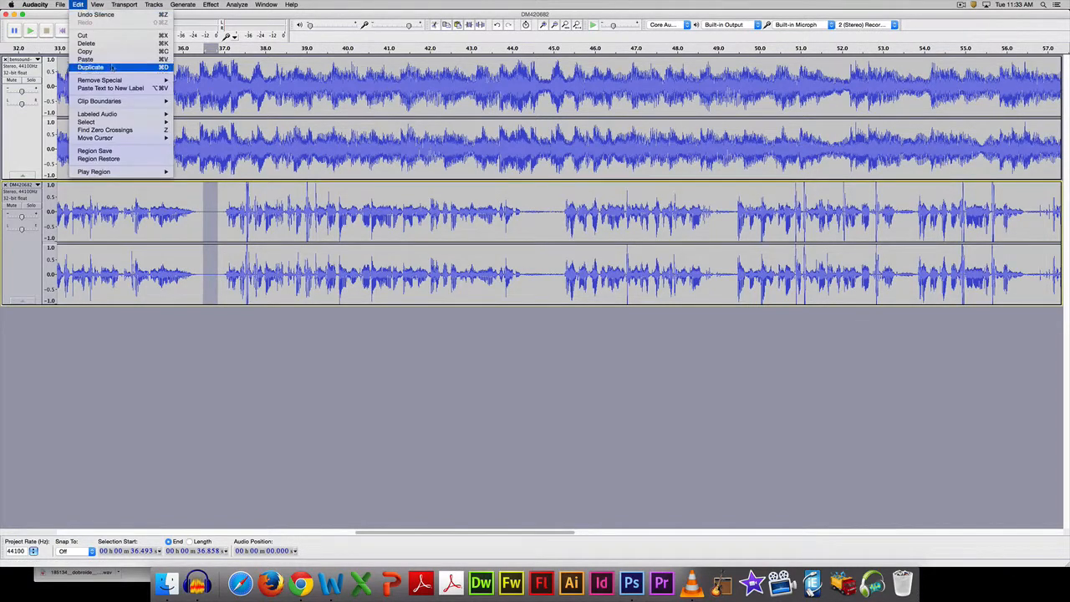
{"action": "mouse_move", "coordinate": [122, 79]}
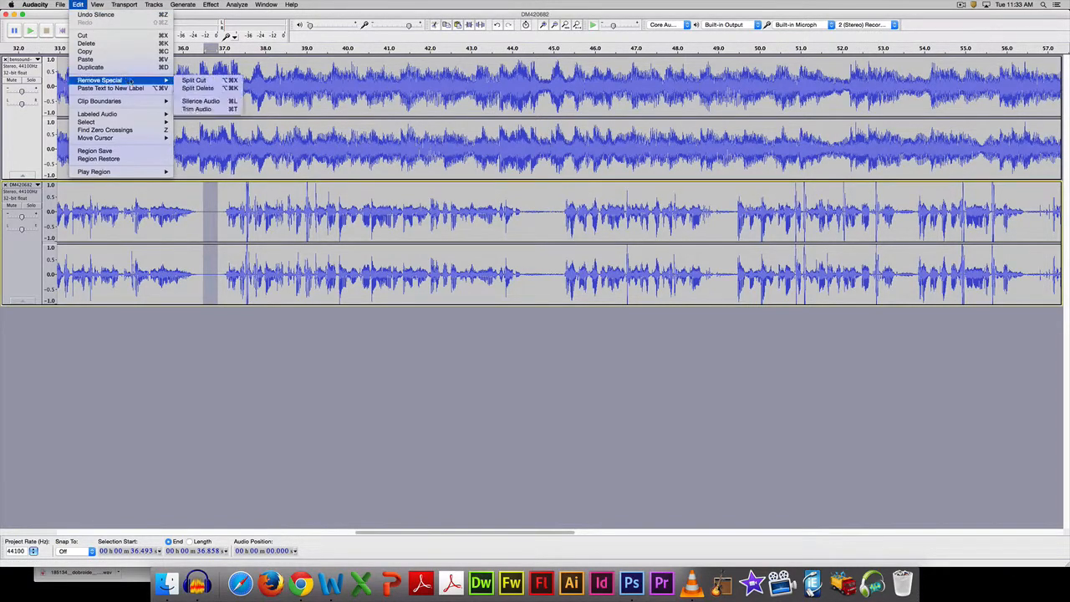
{"action": "left_click", "coordinate": [198, 88]}
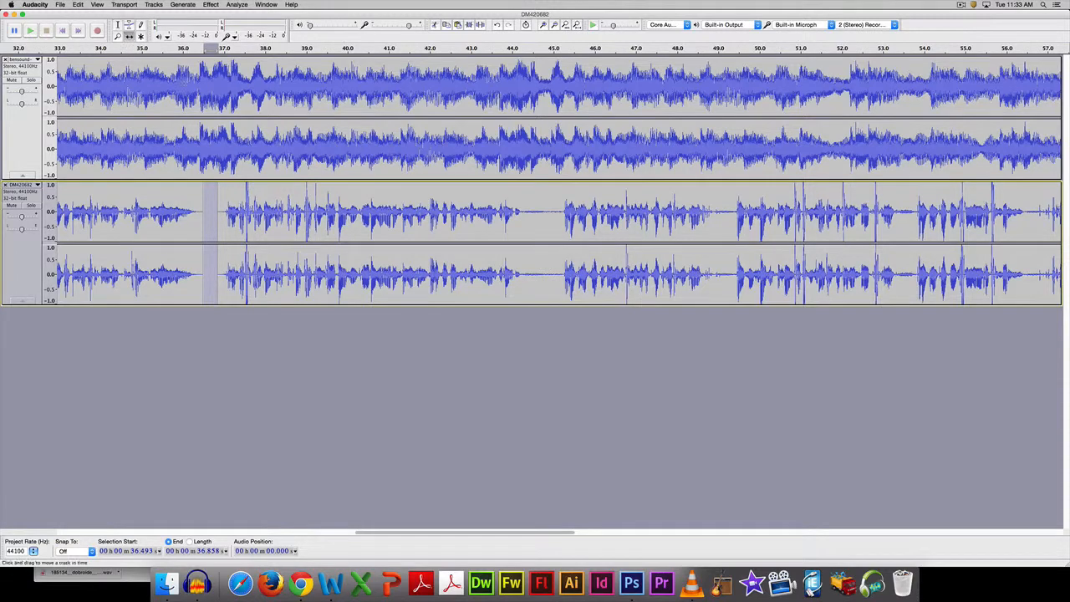
{"action": "left_click_drag", "start_coordinate": [294, 189], "coordinate": [273, 190]}
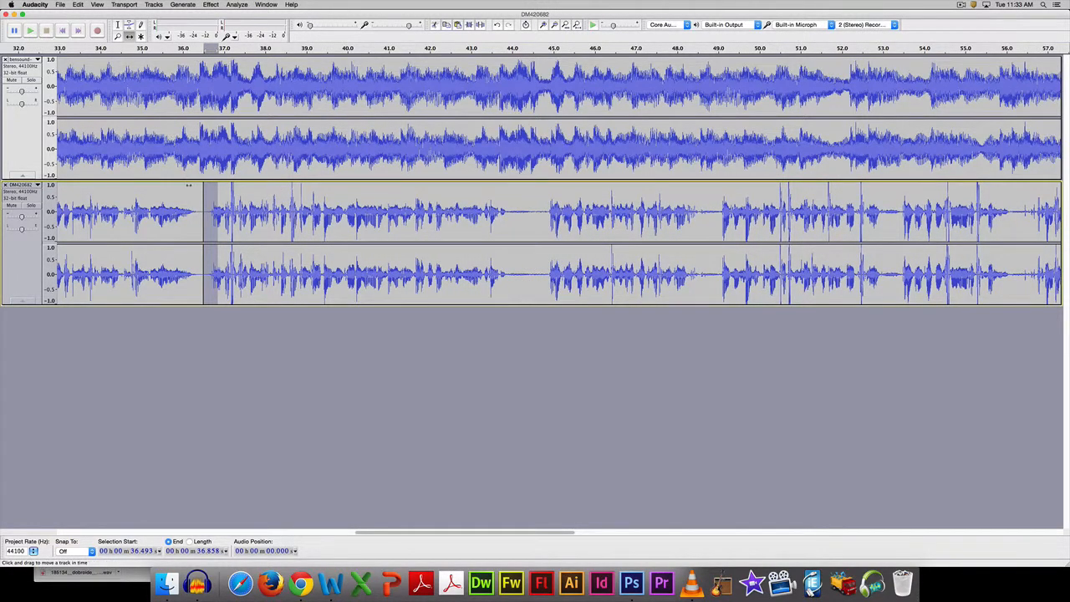
Join the two DM420682 clips across their boundary, selecting from about 36.32 to 36.74 seconds, and clear the selection
{"action": "left_click", "coordinate": [118, 26]}
{"action": "left_click", "coordinate": [197, 191]}
{"action": "left_click_drag", "start_coordinate": [198, 191], "coordinate": [213, 192]}
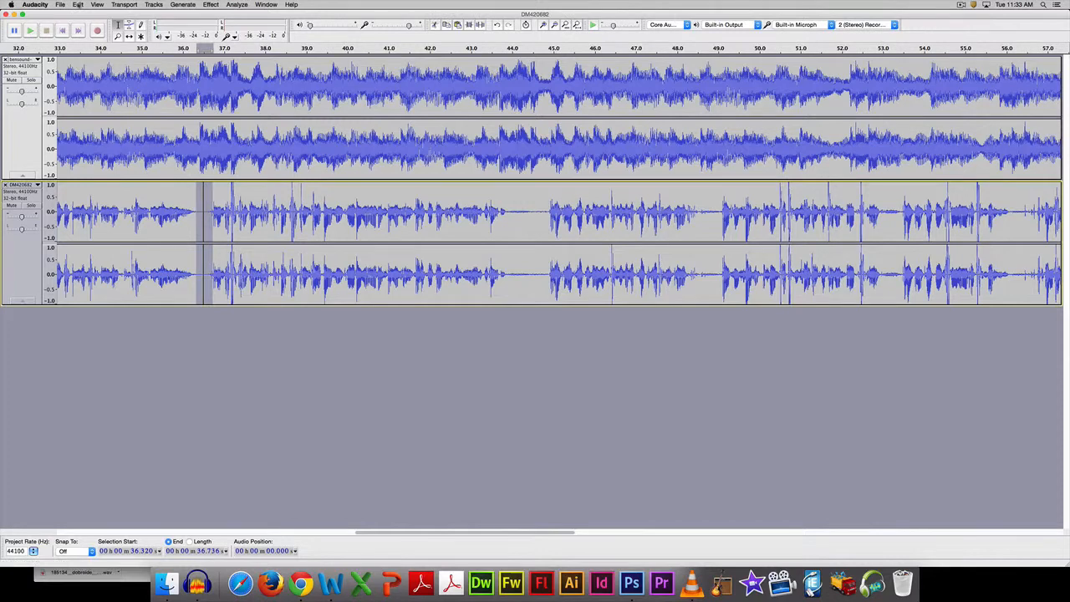
{"action": "left_click", "coordinate": [78, 5]}
{"action": "mouse_move", "coordinate": [126, 101]}
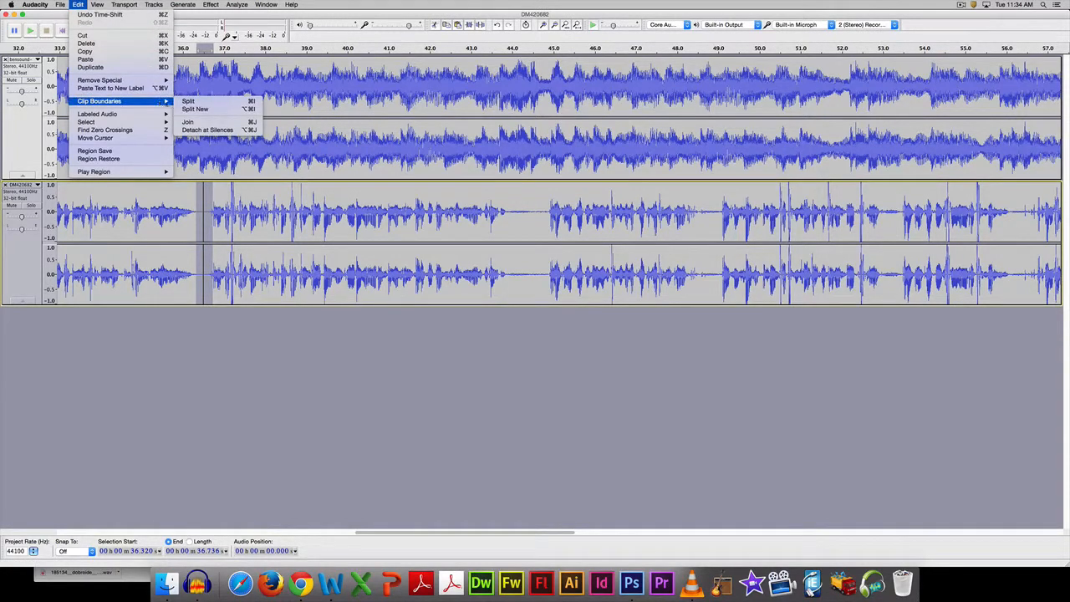
{"action": "left_click", "coordinate": [201, 122]}
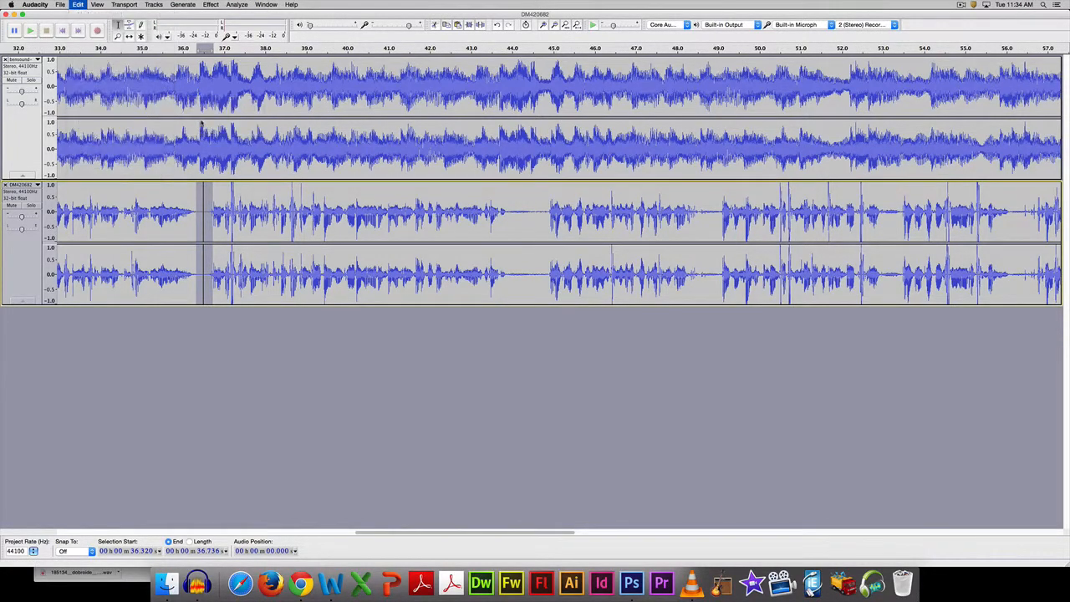
{"action": "left_click", "coordinate": [322, 319]}
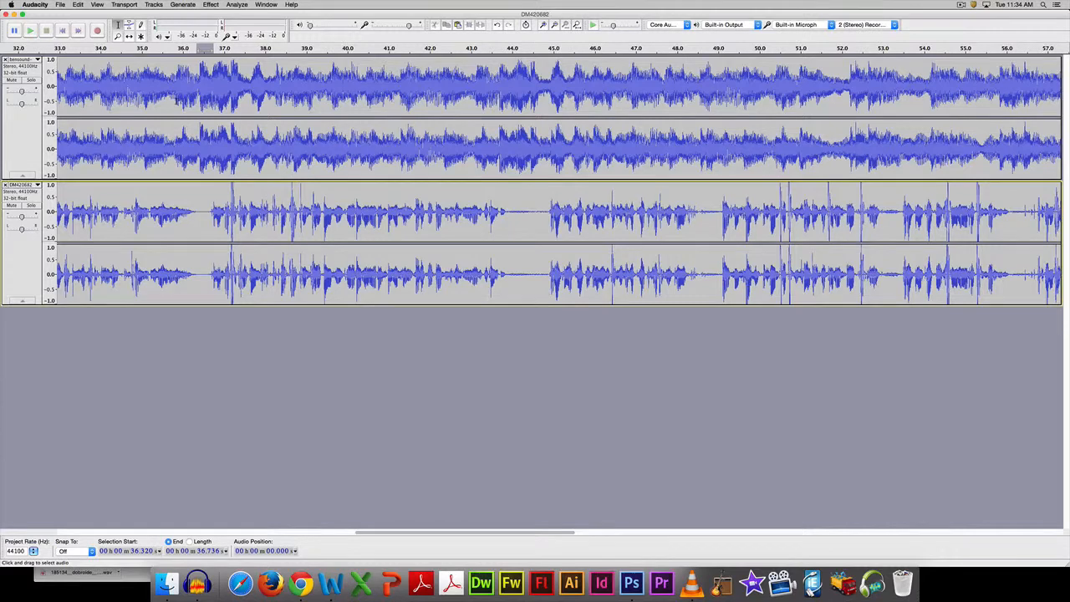
Apply Auto Duck to the entire bensound music track with a -10 dB duck amount, 1.0 second maximum pause and -30 dB threshold
{"action": "key", "text": "super+a"}
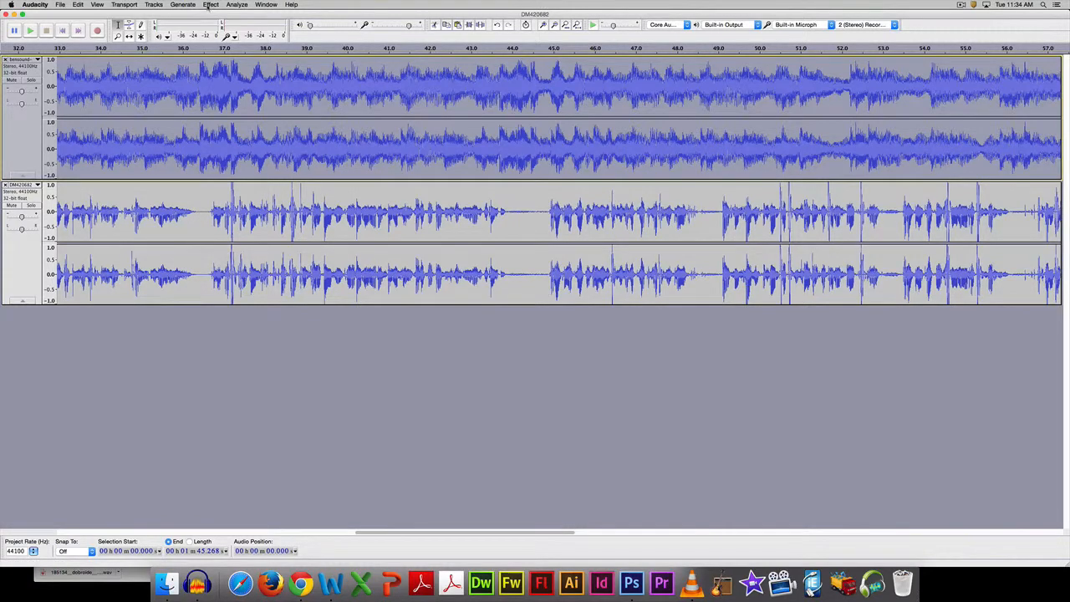
{"action": "left_click", "coordinate": [207, 6]}
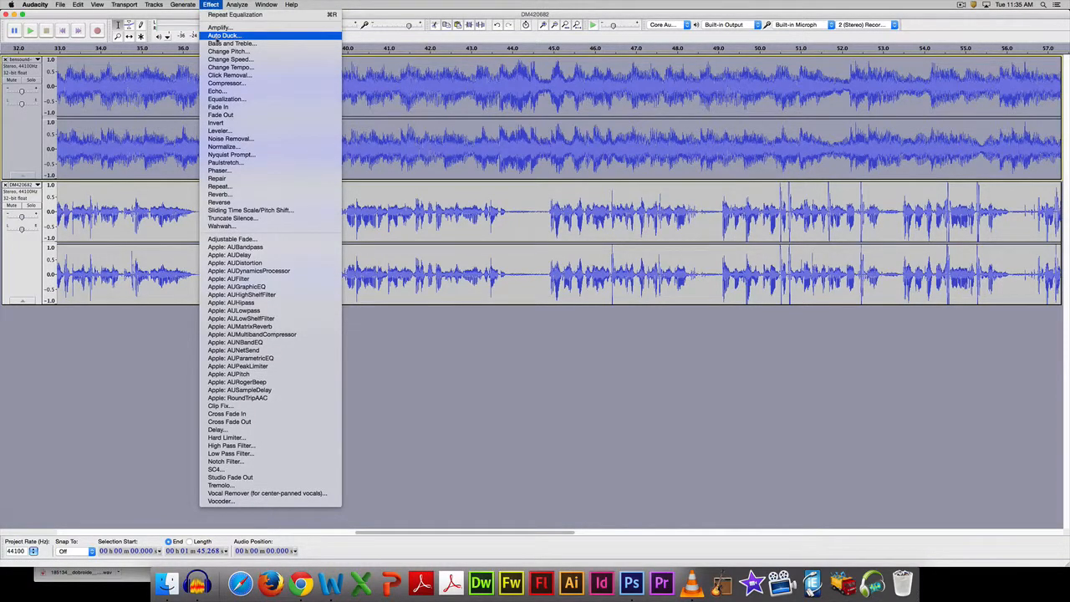
{"action": "left_click", "coordinate": [219, 36]}
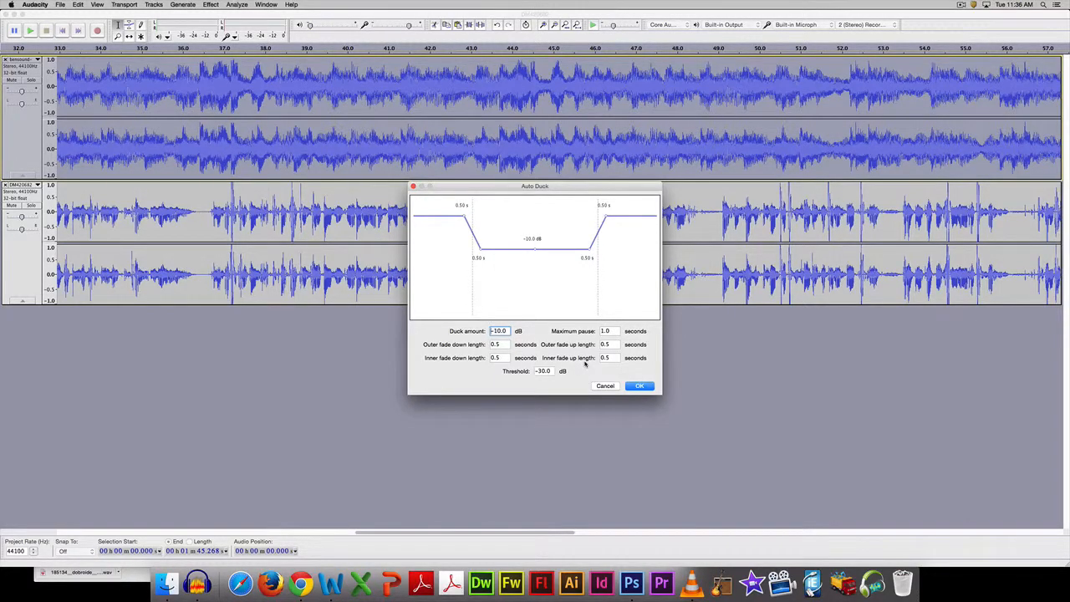
{"action": "left_click", "coordinate": [639, 386]}
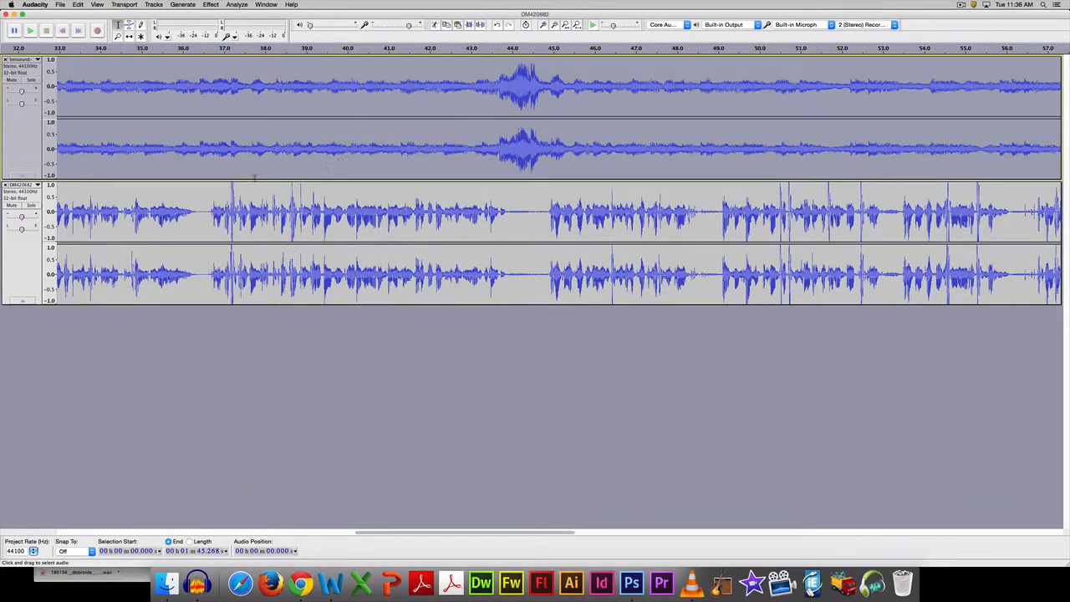
Play the mix briefly from about 36.35 seconds to hear the ducked music under the voice, and stop playback
{"action": "left_click", "coordinate": [198, 201]}
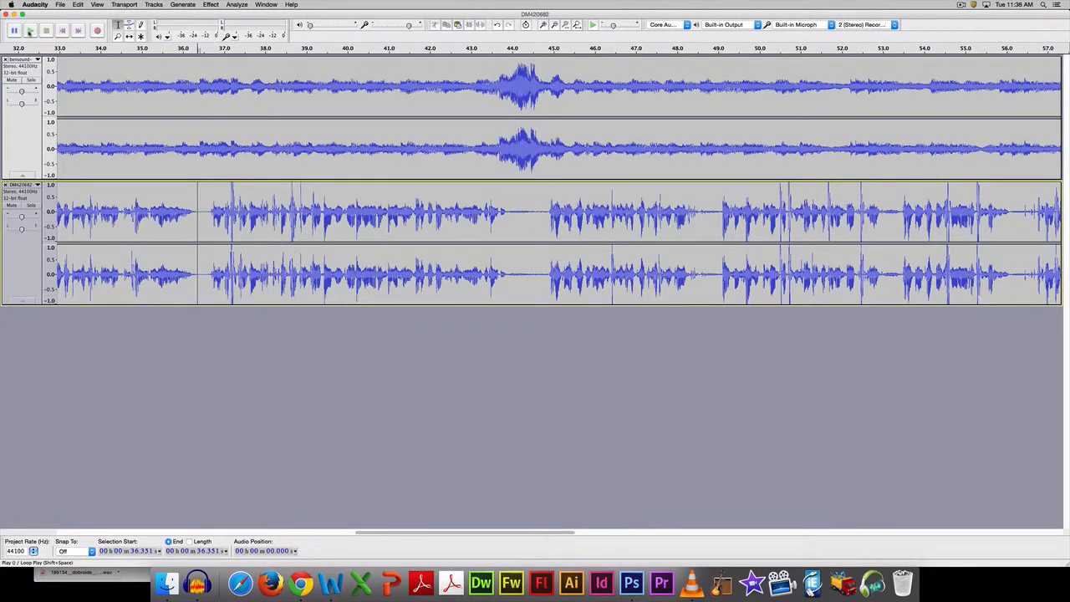
{"action": "left_click", "coordinate": [29, 31]}
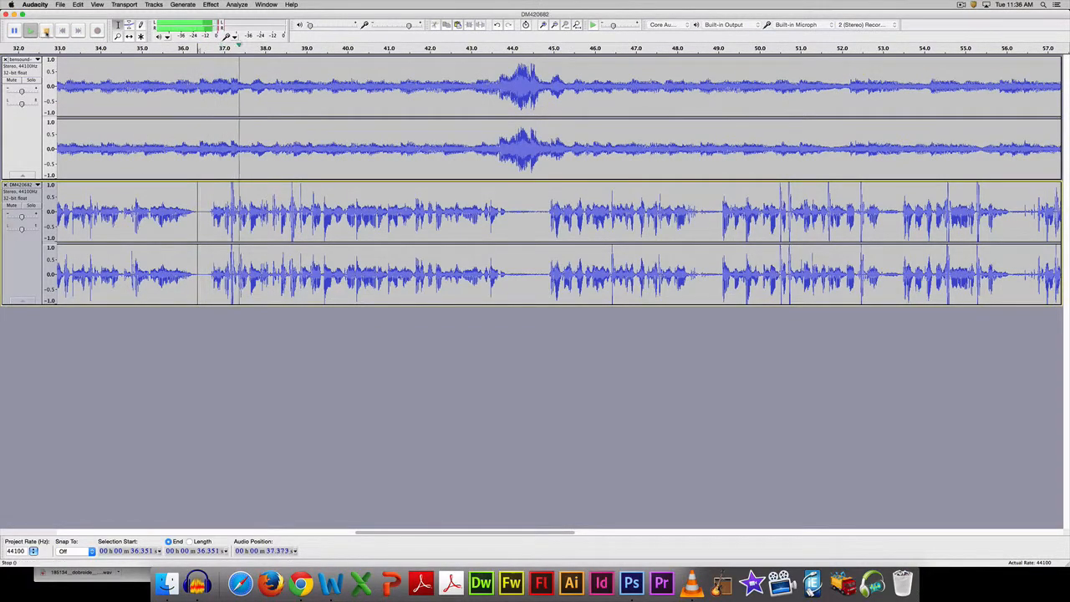
{"action": "left_click", "coordinate": [46, 30]}
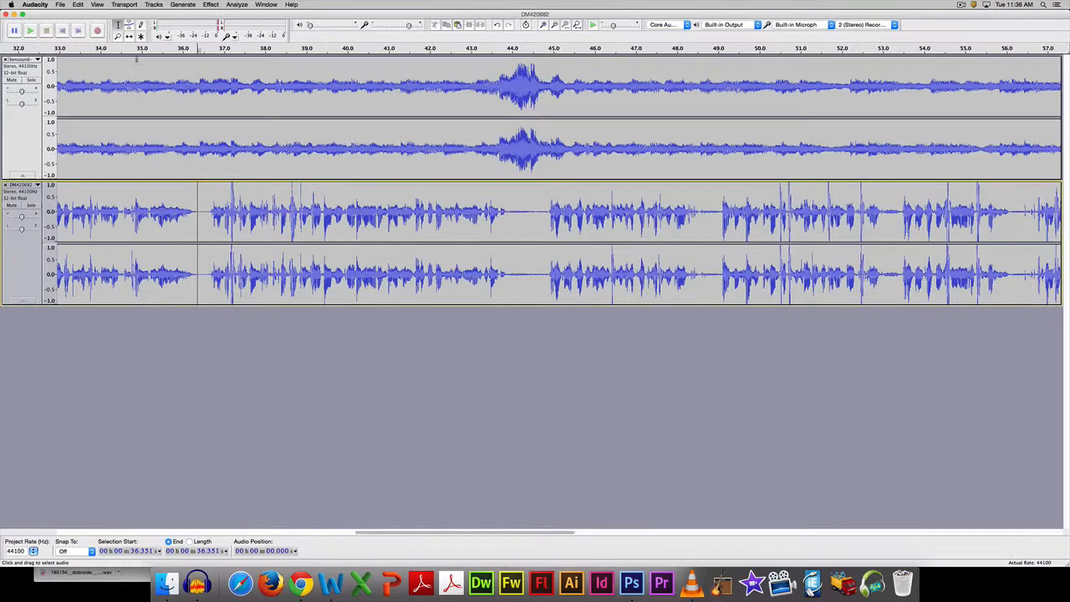
Save the work as an Audacity project (.aup) named DM420682 in the untitled folder
{"action": "left_click", "coordinate": [60, 4]}
{"action": "left_click", "coordinate": [86, 52]}
{"action": "left_click", "coordinate": [589, 311]}
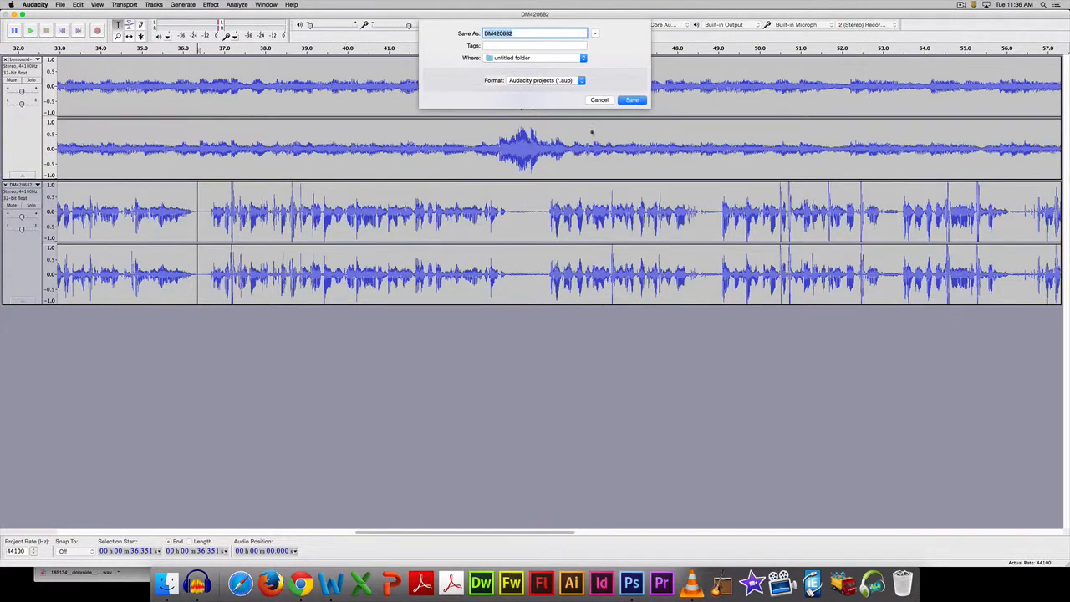
{"action": "left_click", "coordinate": [623, 99]}
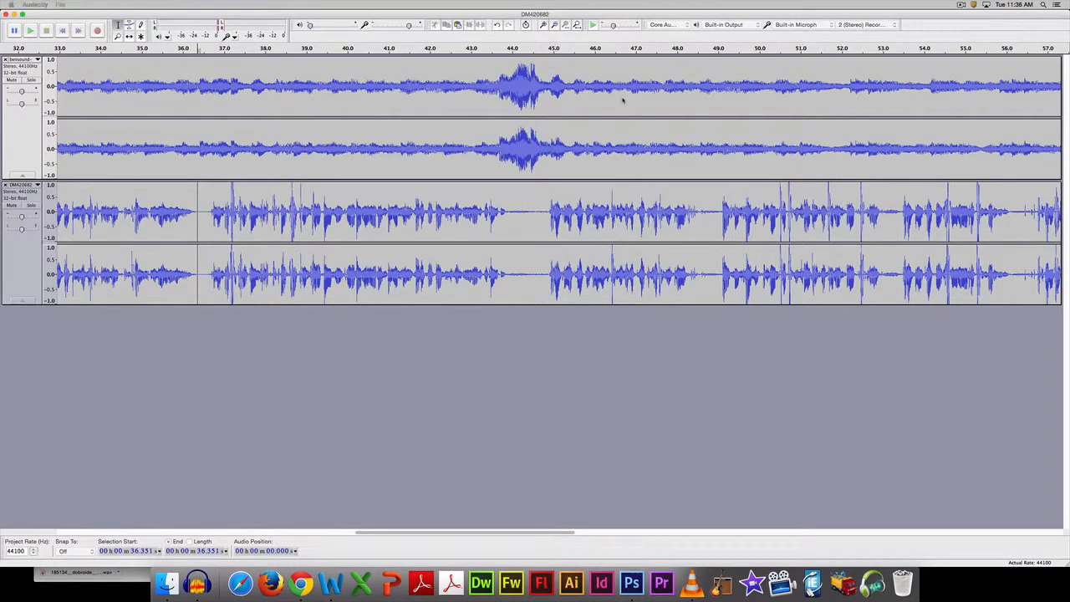